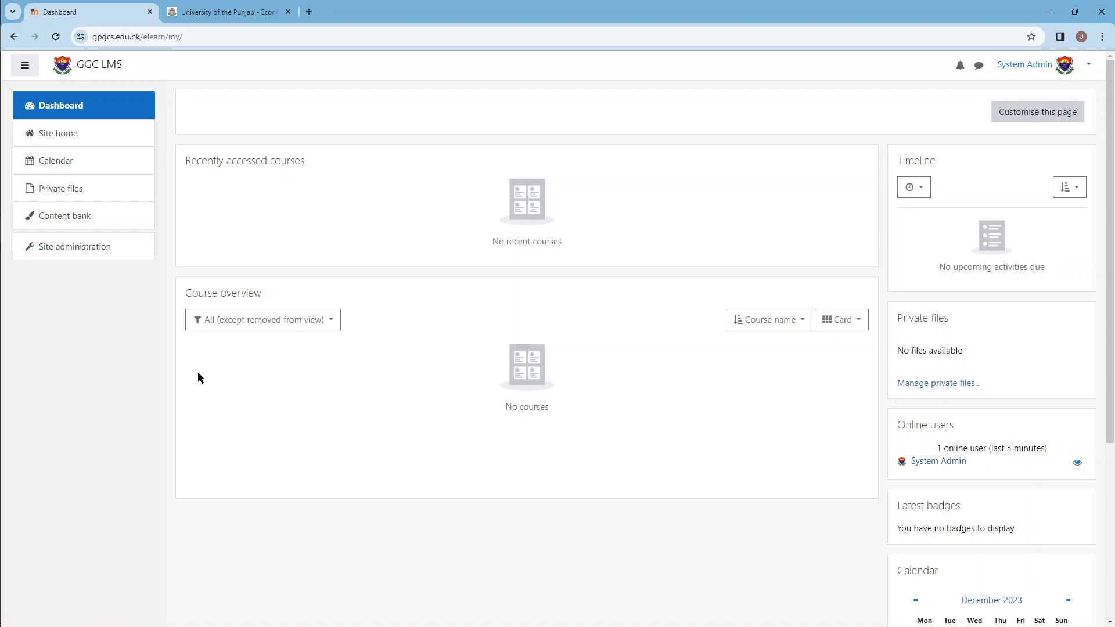
Step: Open the course and category management page from the site's course administration
{"action": "scroll", "coordinate": [199, 378], "scroll_direction": "down", "scroll_amount": 5}
{"action": "scroll", "coordinate": [192, 385], "scroll_direction": "up", "scroll_amount": 5}
{"action": "left_click", "coordinate": [60, 249]}
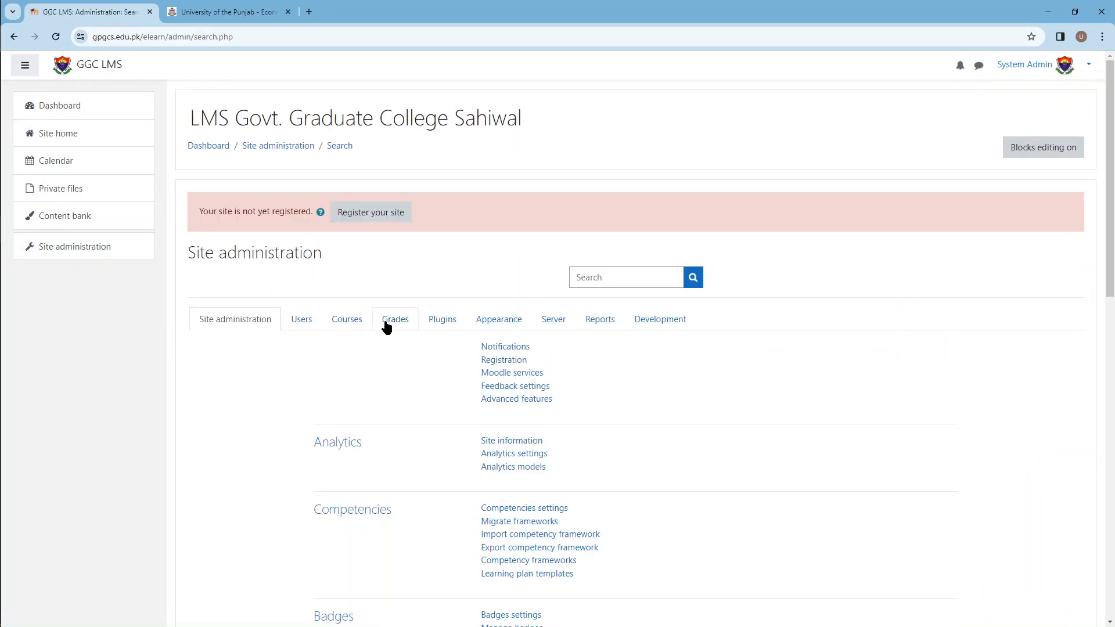
{"action": "left_click", "coordinate": [355, 325]}
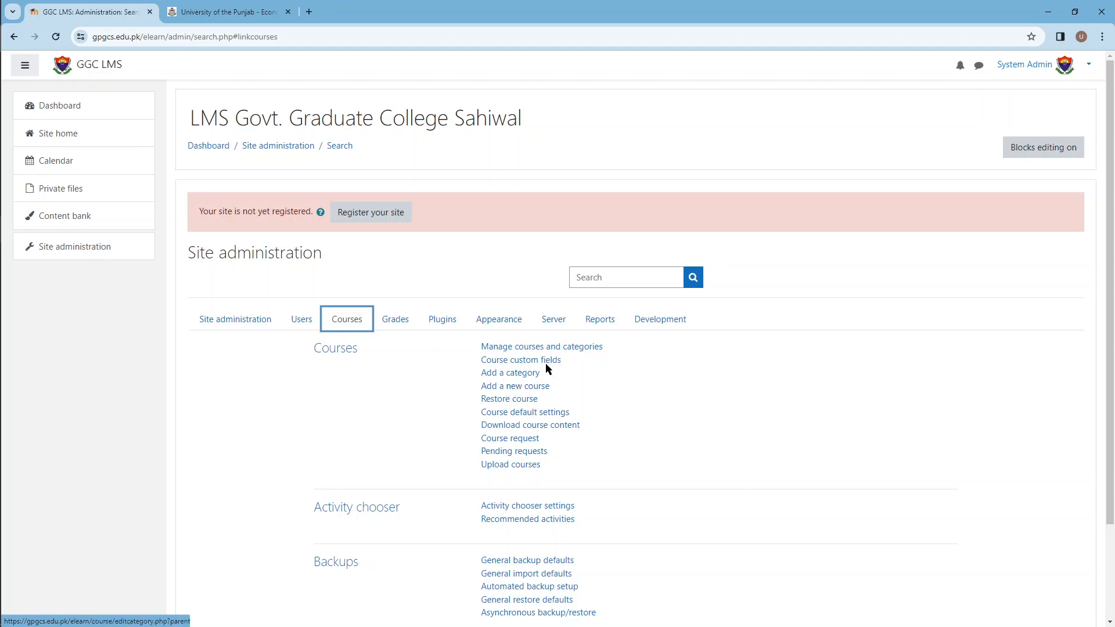
{"action": "left_click", "coordinate": [584, 348]}
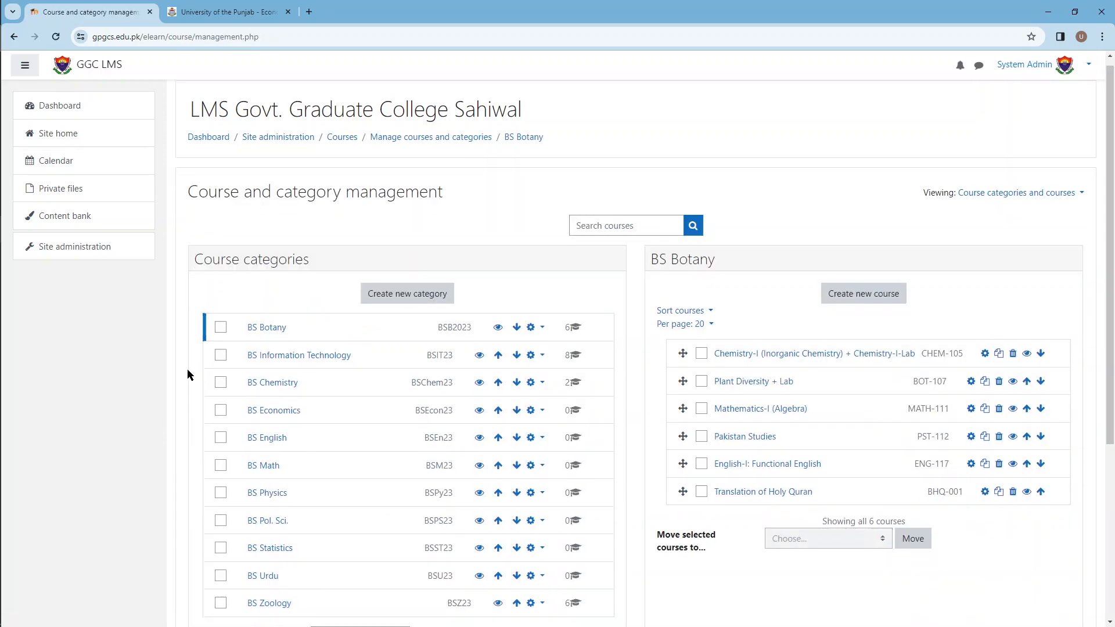
Step: Display the details of the Chemistry-I (Inorganic Chemistry) + Chemistry-I-Lab course in the BS Botany category
{"action": "scroll", "coordinate": [231, 214], "scroll_direction": "down", "scroll_amount": 2}
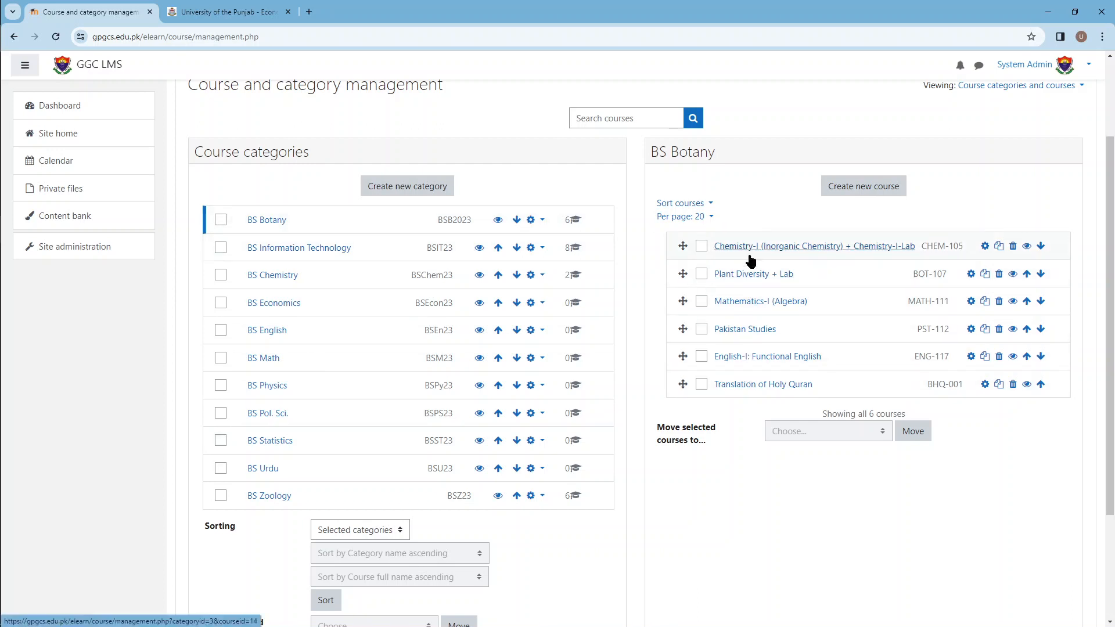
{"action": "scroll", "coordinate": [777, 483], "scroll_direction": "down", "scroll_amount": 2}
{"action": "scroll", "coordinate": [775, 487], "scroll_direction": "down", "scroll_amount": 1}
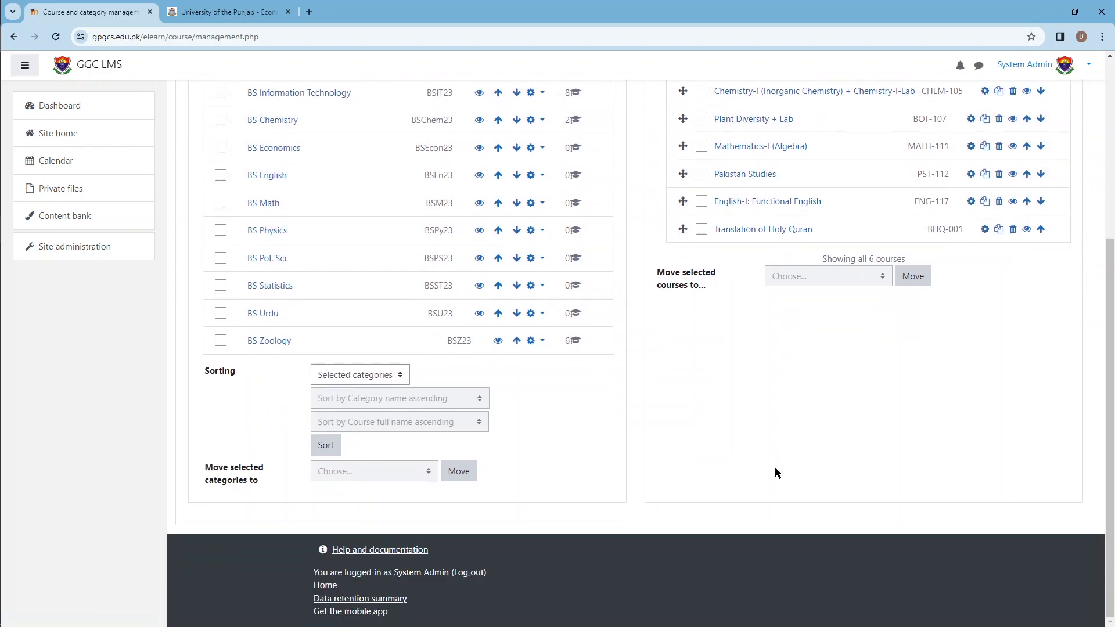
{"action": "scroll", "coordinate": [774, 467], "scroll_direction": "up", "scroll_amount": 3}
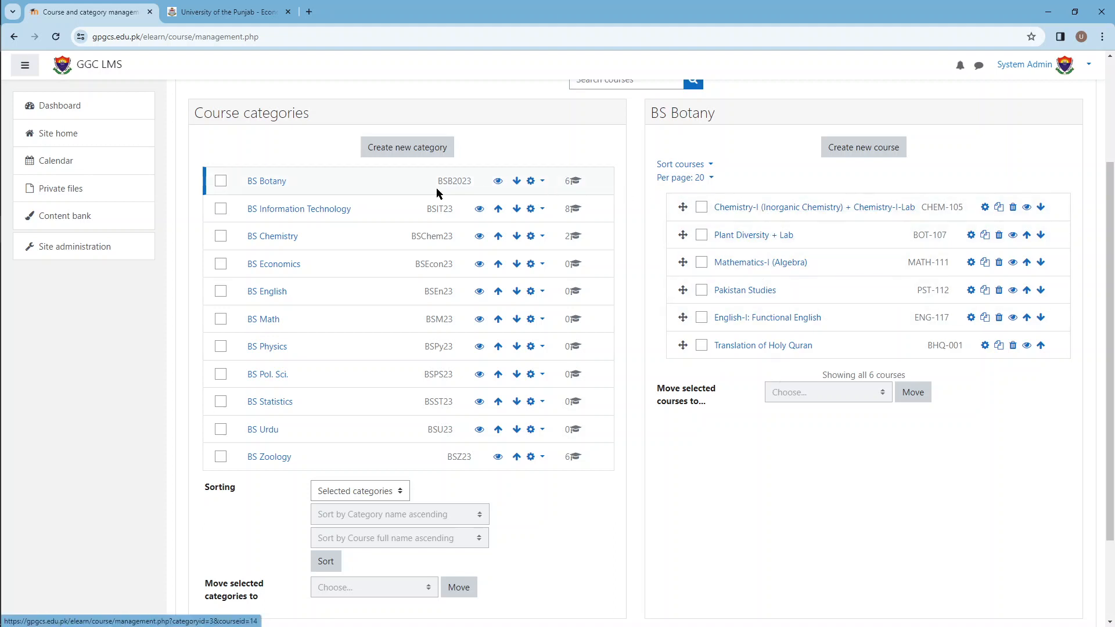
{"action": "left_click", "coordinate": [750, 210]}
{"action": "scroll", "coordinate": [869, 537], "scroll_direction": "down", "scroll_amount": 2}
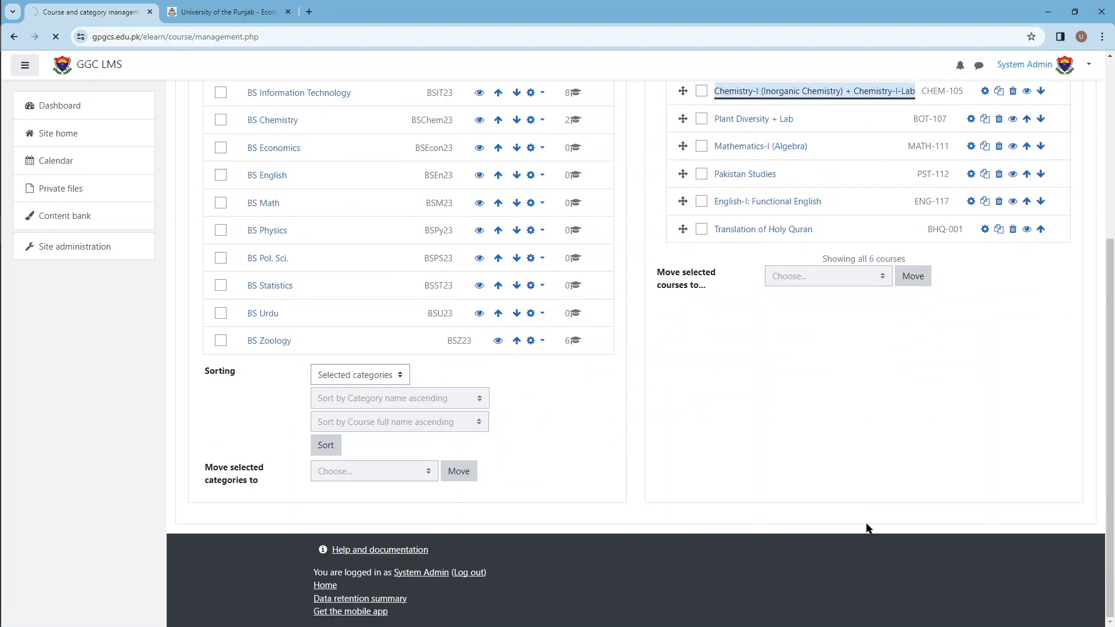
{"action": "scroll", "coordinate": [593, 459], "scroll_direction": "down", "scroll_amount": 5}
{"action": "scroll", "coordinate": [594, 483], "scroll_direction": "down", "scroll_amount": 5}
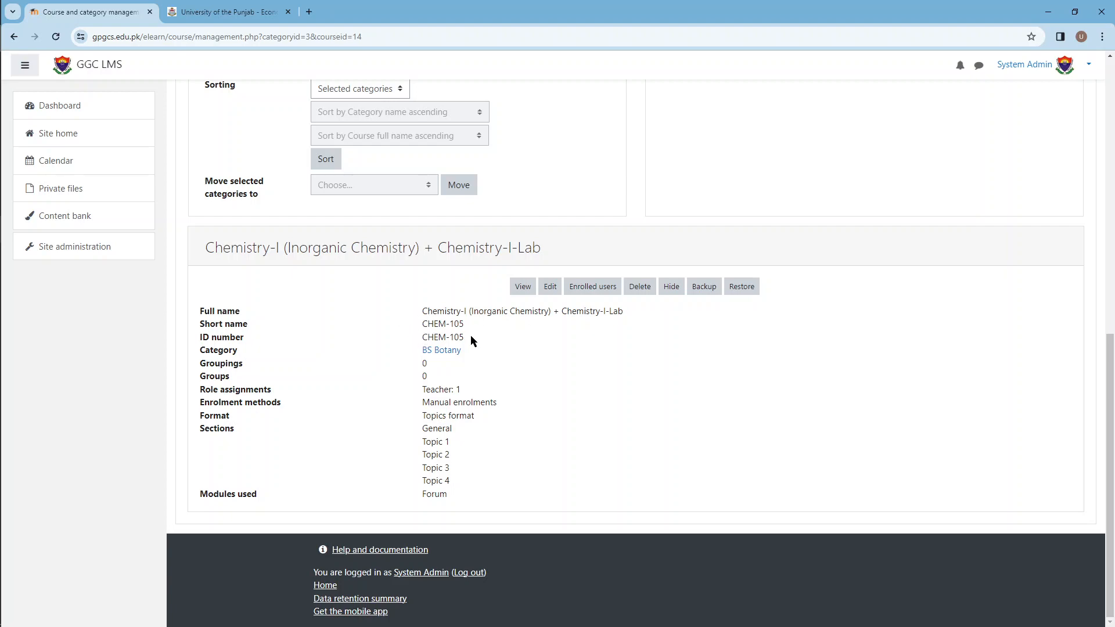
Step: Examine the Chemistry-I course's details and available actions, along with the course list of the BS Botany category
{"action": "scroll", "coordinate": [545, 419], "scroll_direction": "up", "scroll_amount": 15}
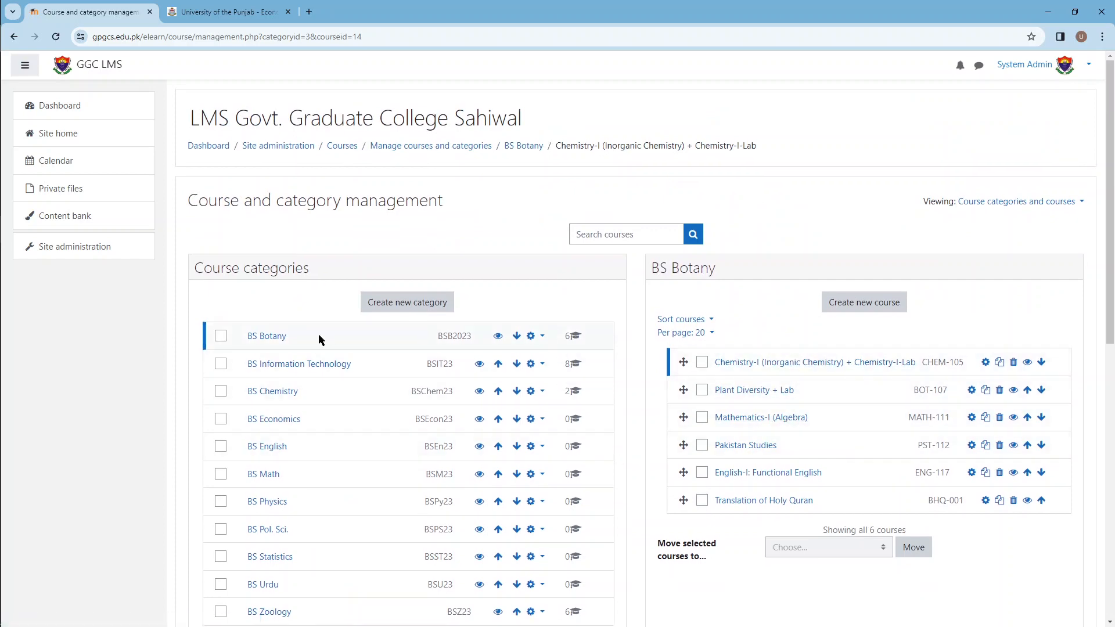
{"action": "scroll", "coordinate": [754, 342], "scroll_direction": "down", "scroll_amount": 2}
{"action": "scroll", "coordinate": [545, 472], "scroll_direction": "down", "scroll_amount": 6}
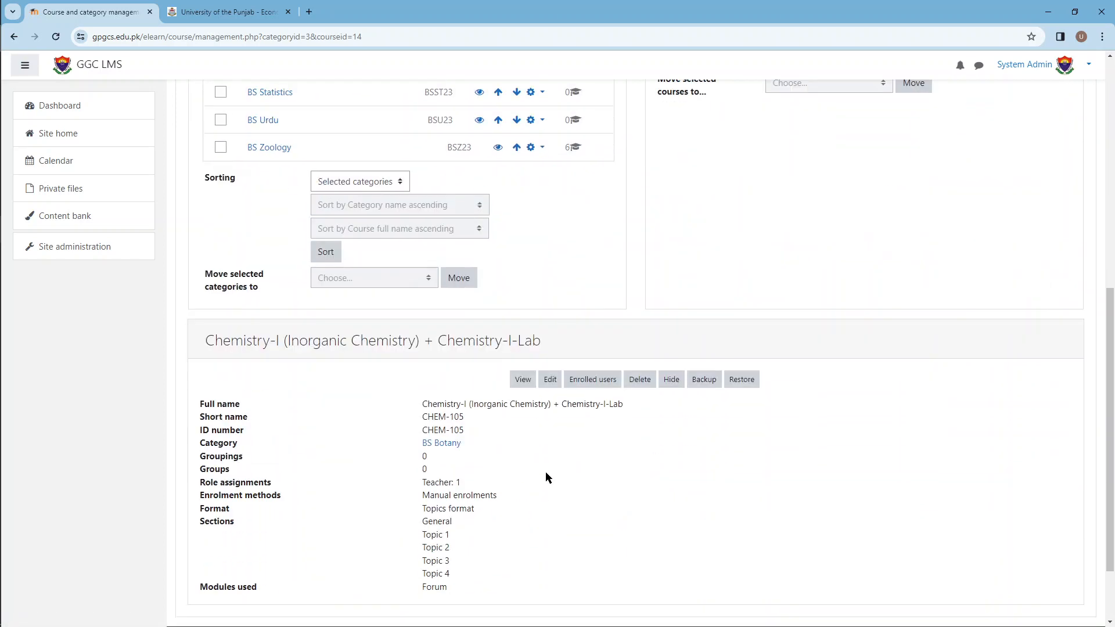
{"action": "scroll", "coordinate": [467, 544], "scroll_direction": "up", "scroll_amount": 4}
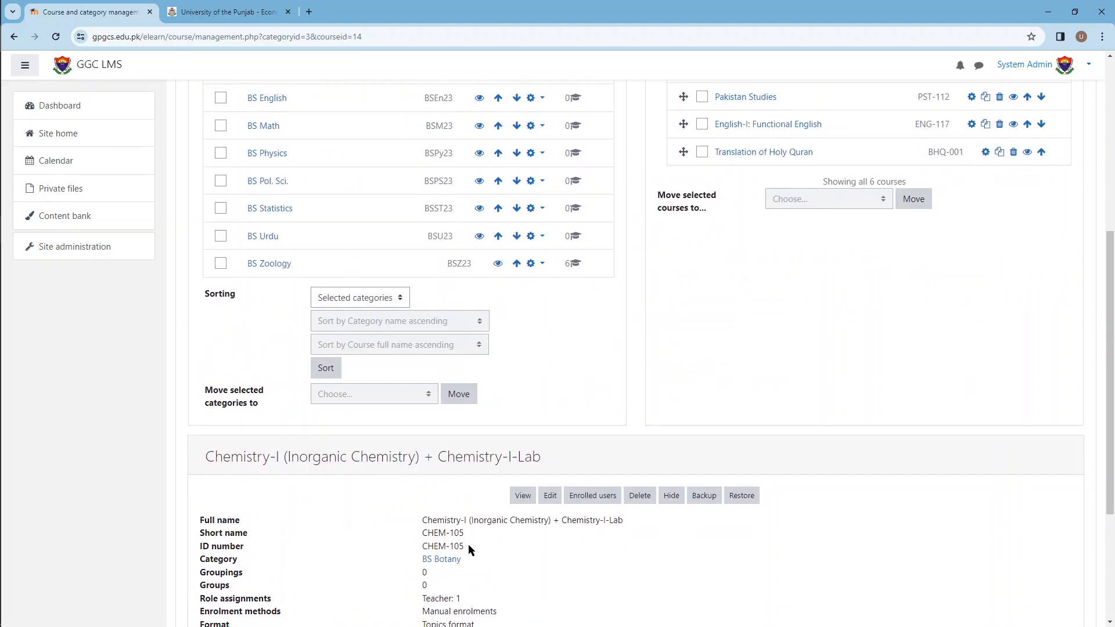
{"action": "scroll", "coordinate": [771, 461], "scroll_direction": "down", "scroll_amount": 4}
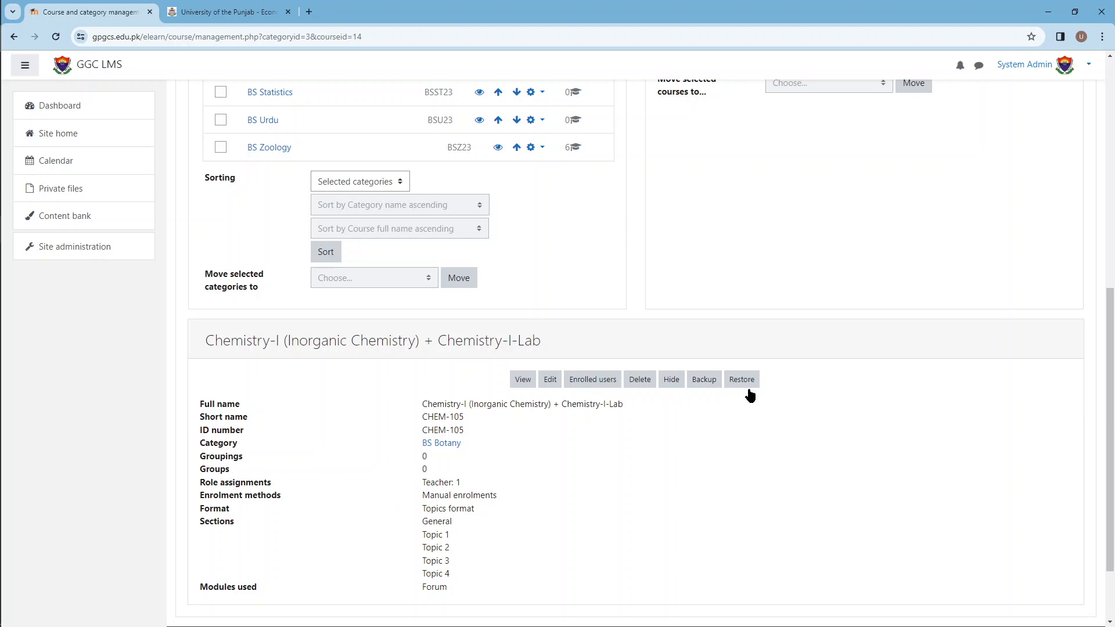
{"action": "scroll", "coordinate": [357, 489], "scroll_direction": "up", "scroll_amount": 2}
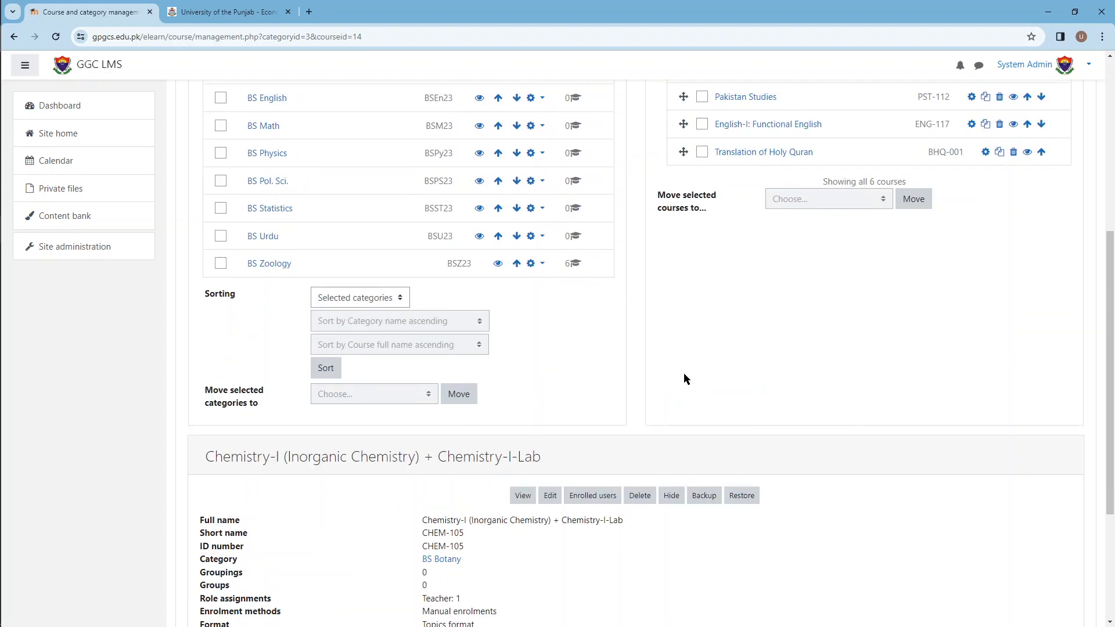
{"action": "scroll", "coordinate": [697, 378], "scroll_direction": "up", "scroll_amount": 2}
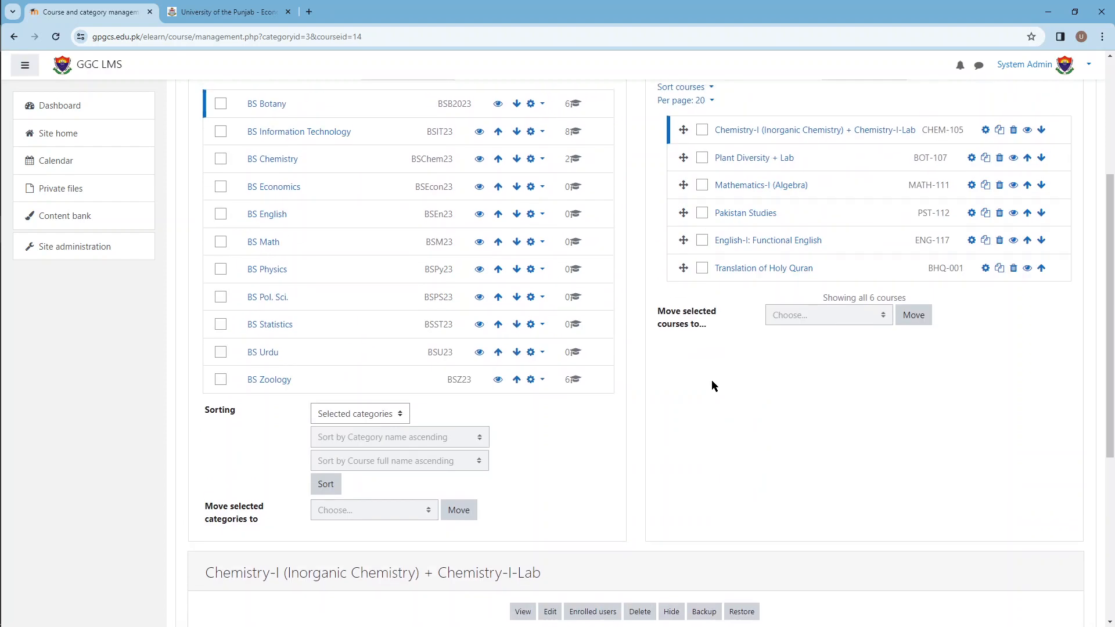
{"action": "scroll", "coordinate": [711, 380], "scroll_direction": "up", "scroll_amount": 2}
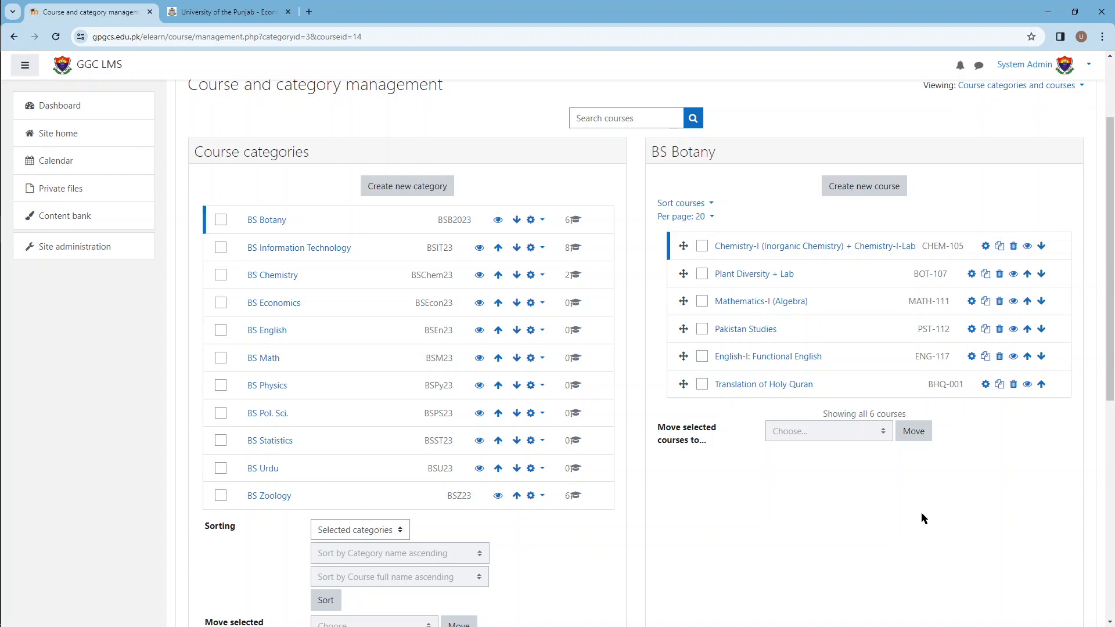
{"action": "scroll", "coordinate": [919, 510], "scroll_direction": "down", "scroll_amount": 6}
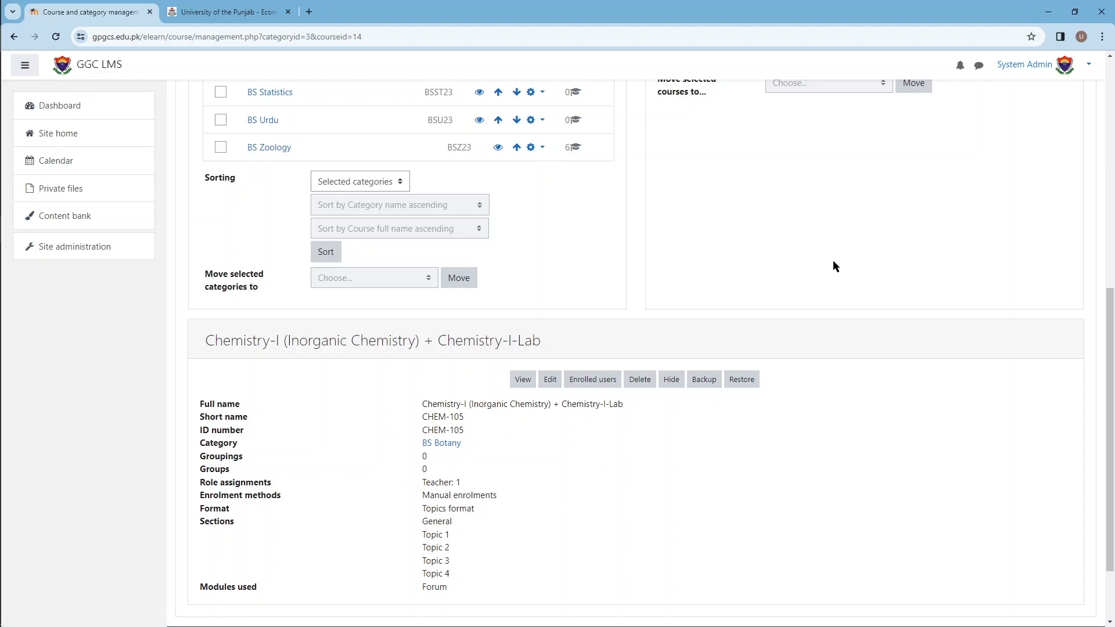
{"action": "scroll", "coordinate": [870, 468], "scroll_direction": "up", "scroll_amount": 5}
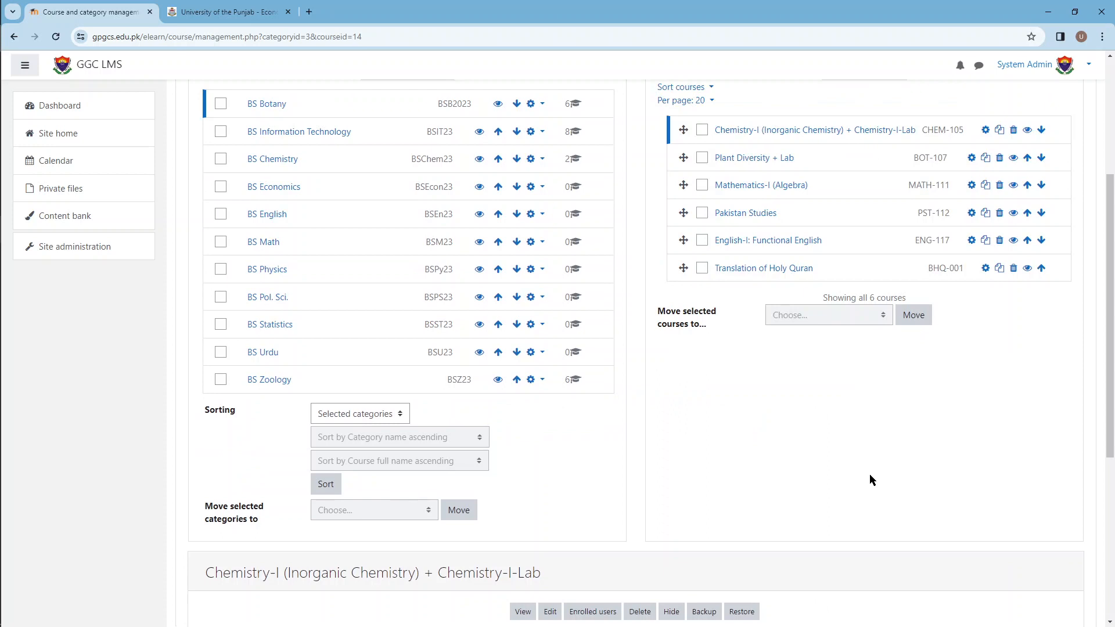
{"action": "scroll", "coordinate": [809, 513], "scroll_direction": "up", "scroll_amount": 2}
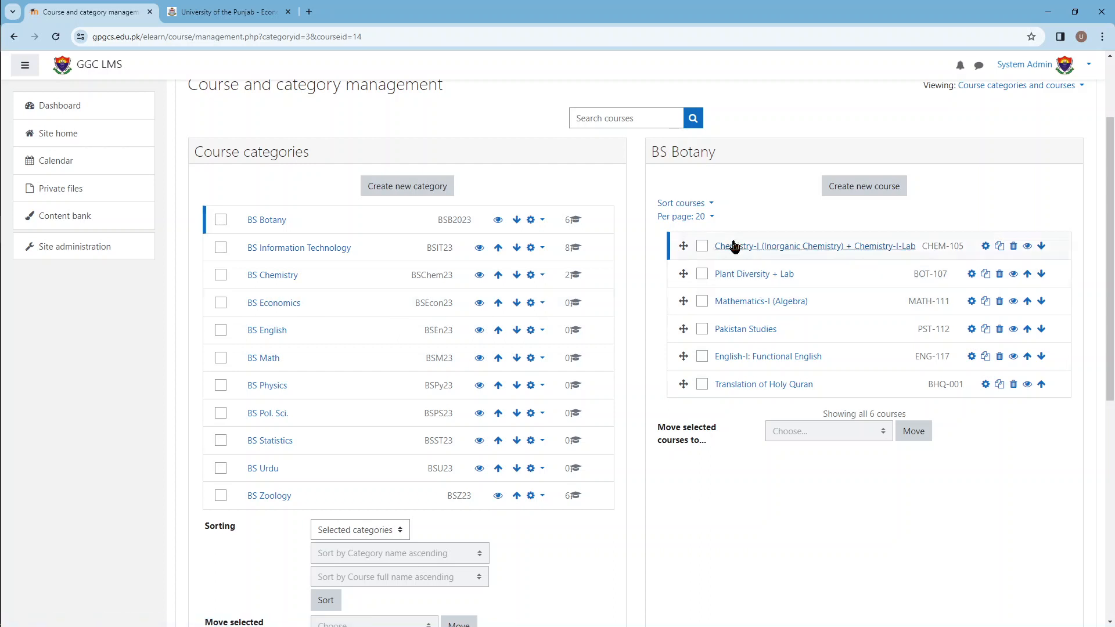
Step: Select the BS Economics category, check its syllabus on the University of the Punjab page, and start a new course in the category
{"action": "left_click", "coordinate": [288, 304]}
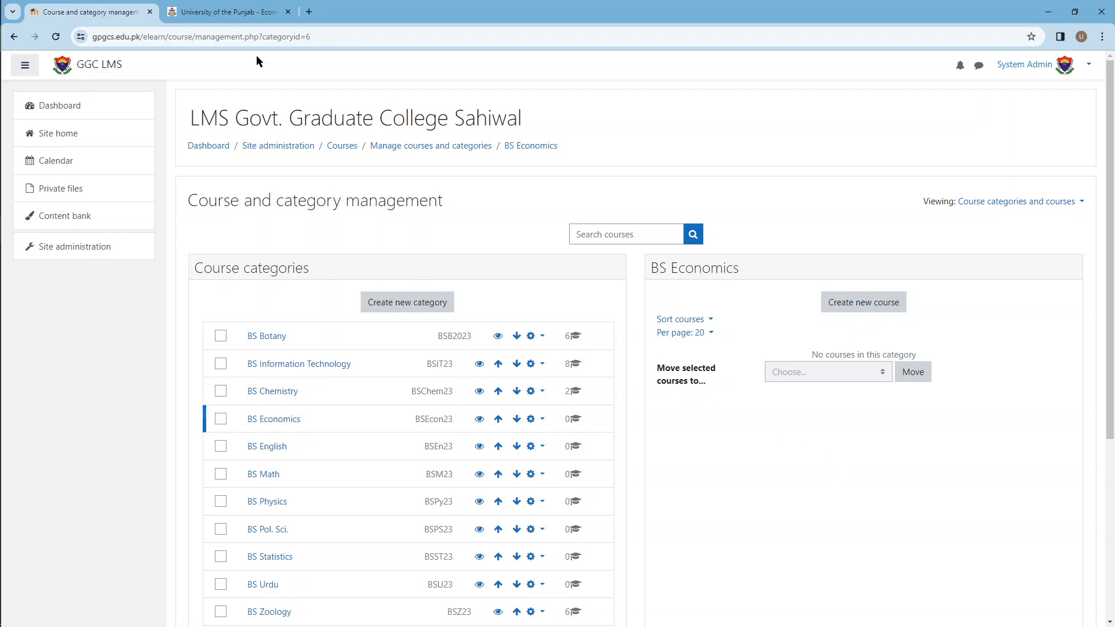
{"action": "left_click", "coordinate": [228, 20]}
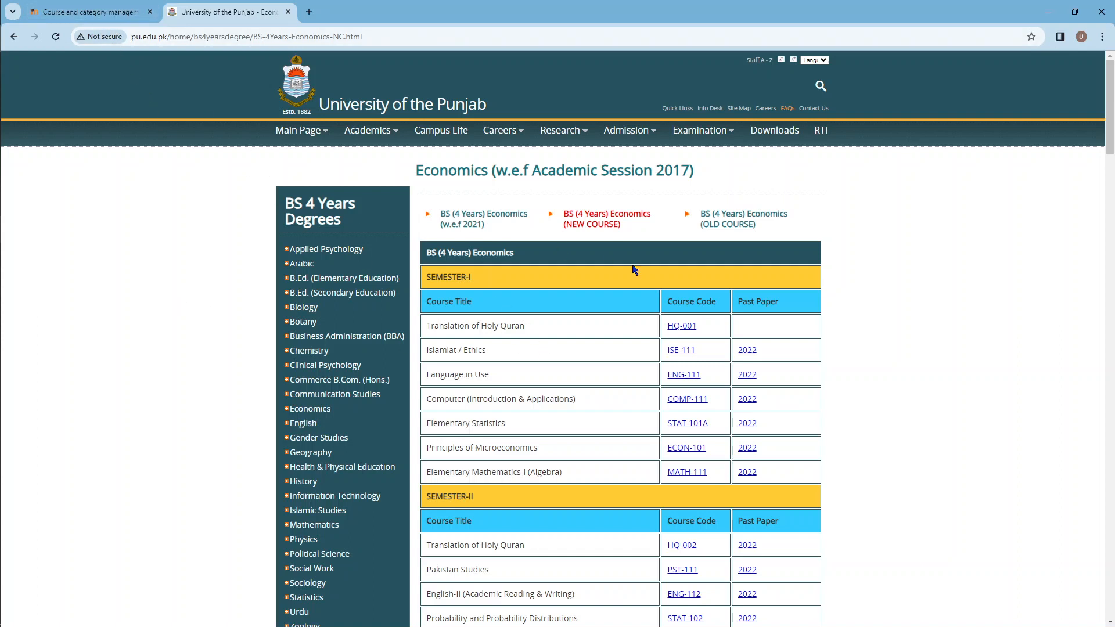
{"action": "left_click", "coordinate": [131, 12]}
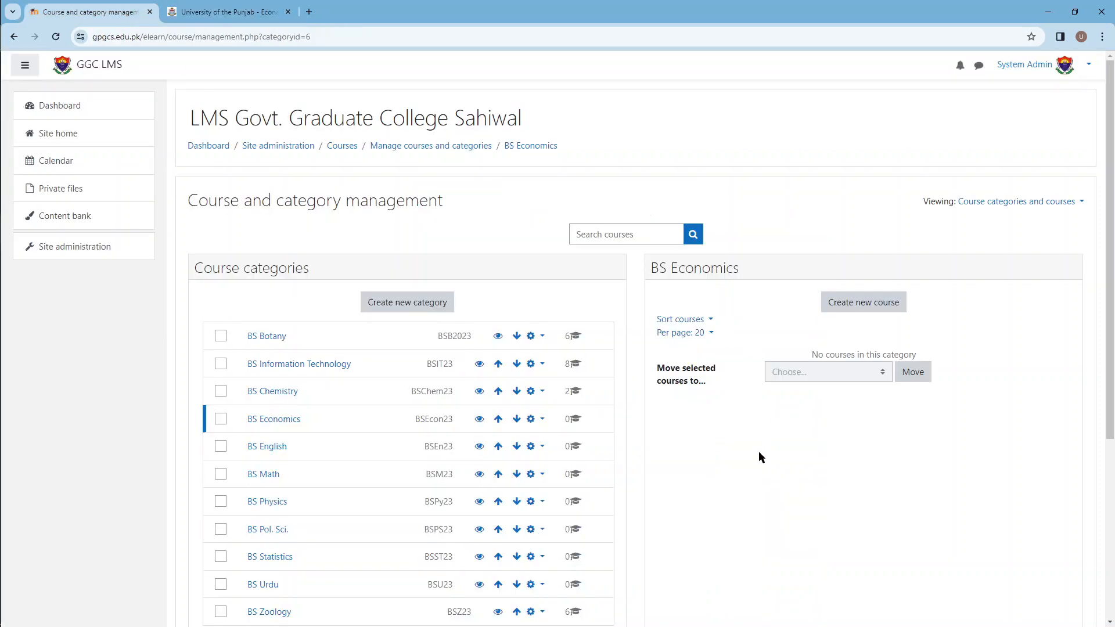
{"action": "scroll", "coordinate": [761, 465], "scroll_direction": "down", "scroll_amount": 2}
{"action": "scroll", "coordinate": [767, 480], "scroll_direction": "up", "scroll_amount": 2}
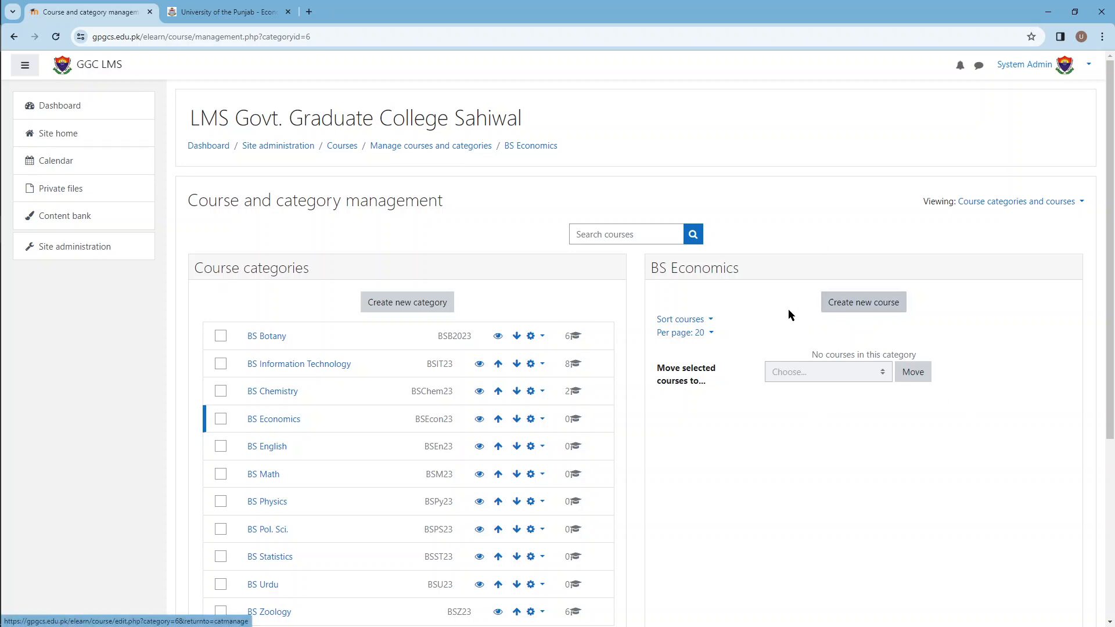
{"action": "left_click", "coordinate": [857, 315]}
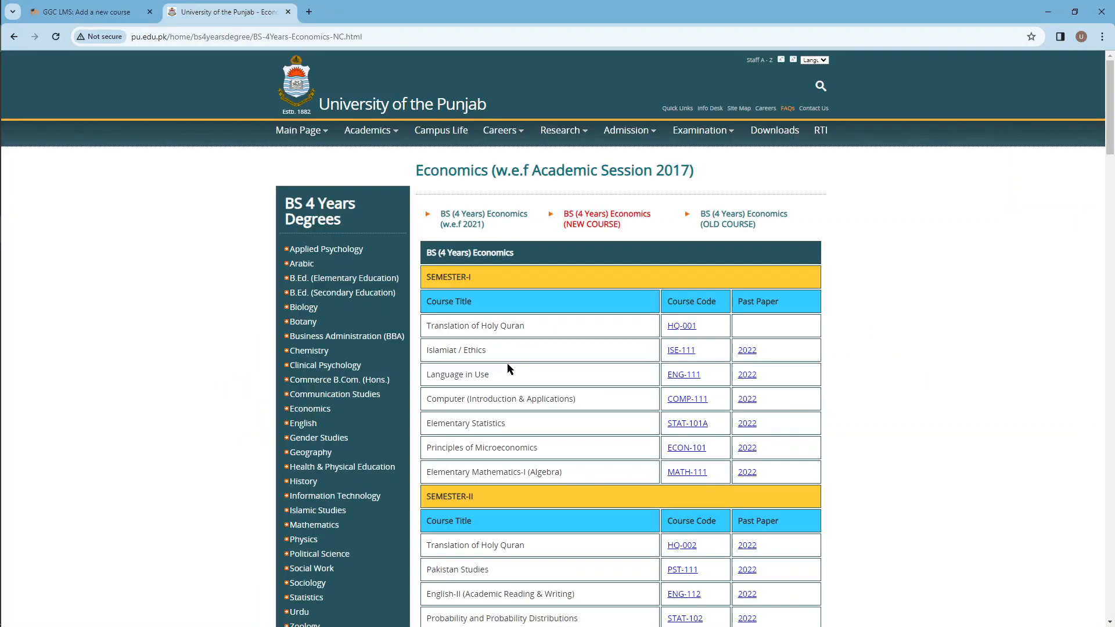
Step: Copy the title "Islamiat / Ethics" from the University of the Punjab syllabus into the new course's full name
{"action": "left_click_drag", "start_coordinate": [497, 352], "coordinate": [424, 350]}
{"action": "key", "text": "ctrl+c"}
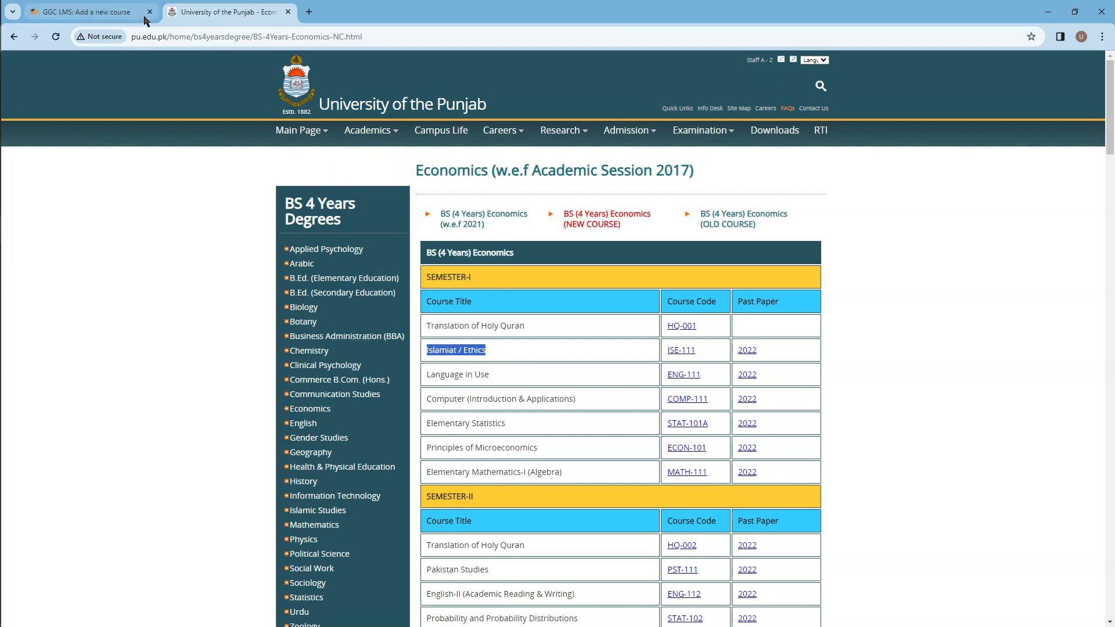
{"action": "left_click", "coordinate": [93, 12]}
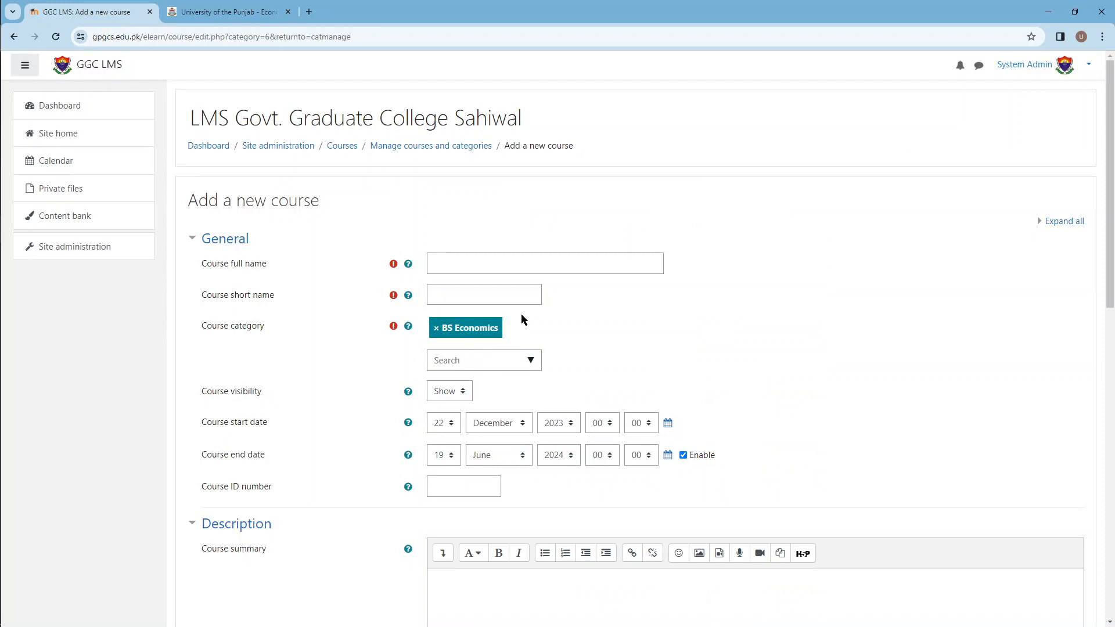
{"action": "left_click", "coordinate": [495, 266]}
{"action": "key", "text": "ctrl+v"}
Step: Copy the course code ISE-111 from the University of the Punjab syllabus into the course short name, removing the leading spaces
{"action": "left_click", "coordinate": [212, 15]}
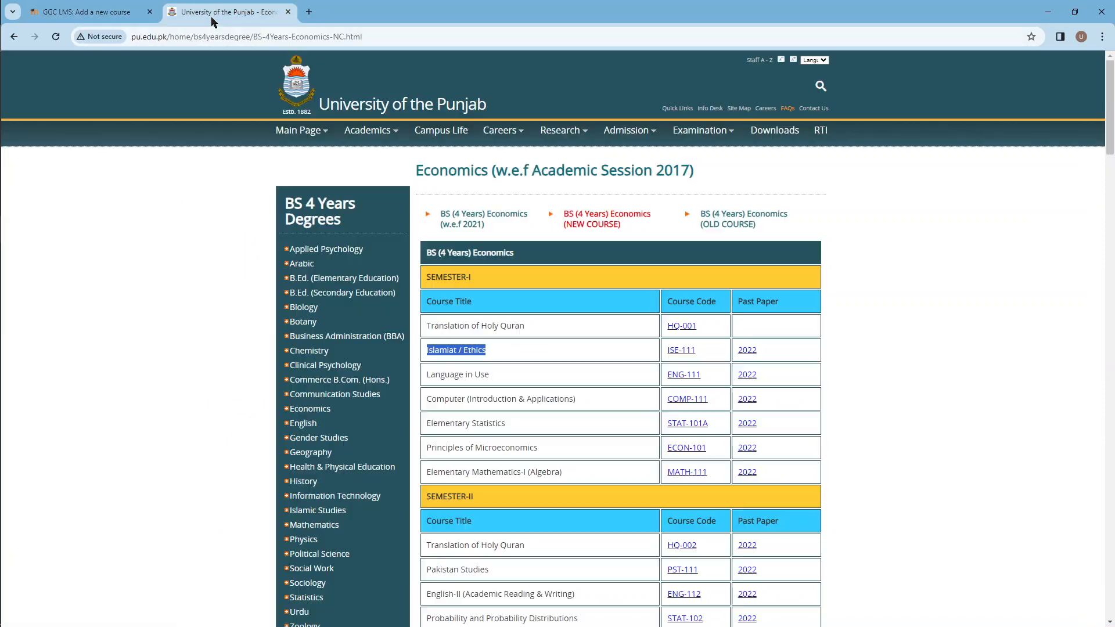
{"action": "left_click_drag", "start_coordinate": [712, 355], "coordinate": [660, 357]}
{"action": "key", "text": "ctrl+c"}
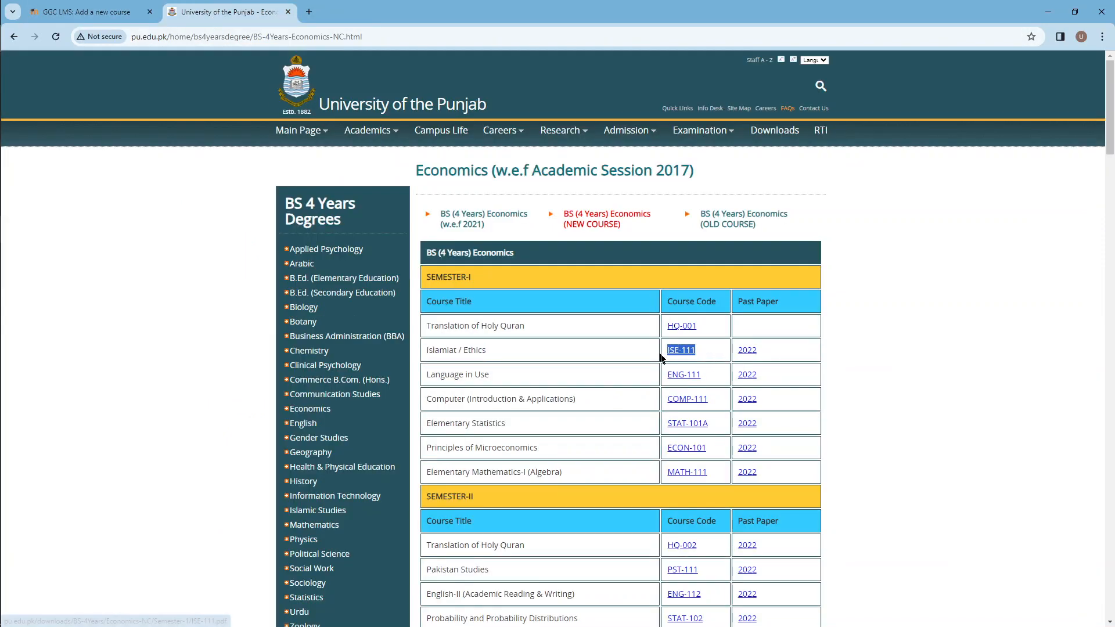
{"action": "left_click", "coordinate": [93, 12]}
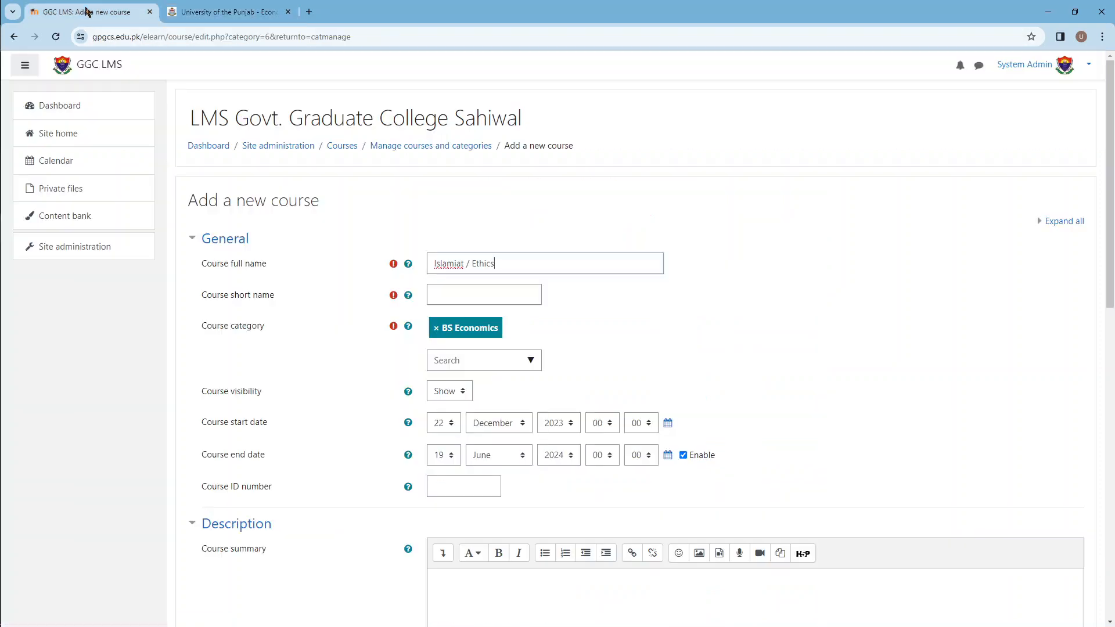
{"action": "left_click", "coordinate": [446, 297]}
{"action": "key", "text": "ctrl+v"}
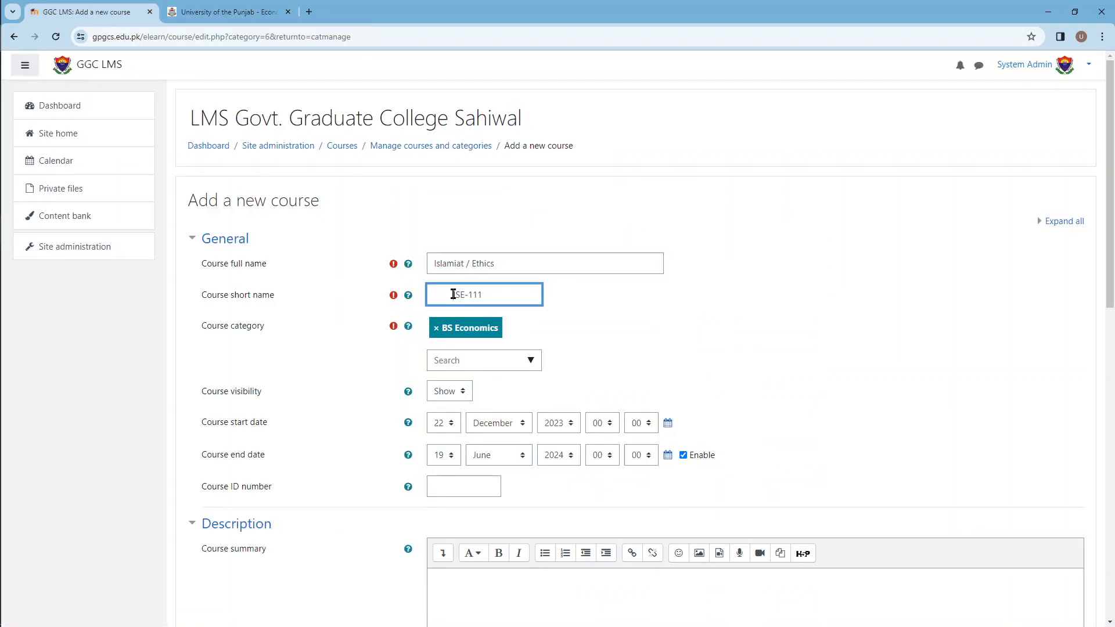
{"action": "left_click_drag", "start_coordinate": [453, 295], "coordinate": [408, 287]}
{"action": "key", "text": "BackSpace"}
{"action": "left_click_drag", "start_coordinate": [476, 296], "coordinate": [414, 290]}
{"action": "key", "text": "ctrl+c"}
{"action": "left_click", "coordinate": [313, 302]}
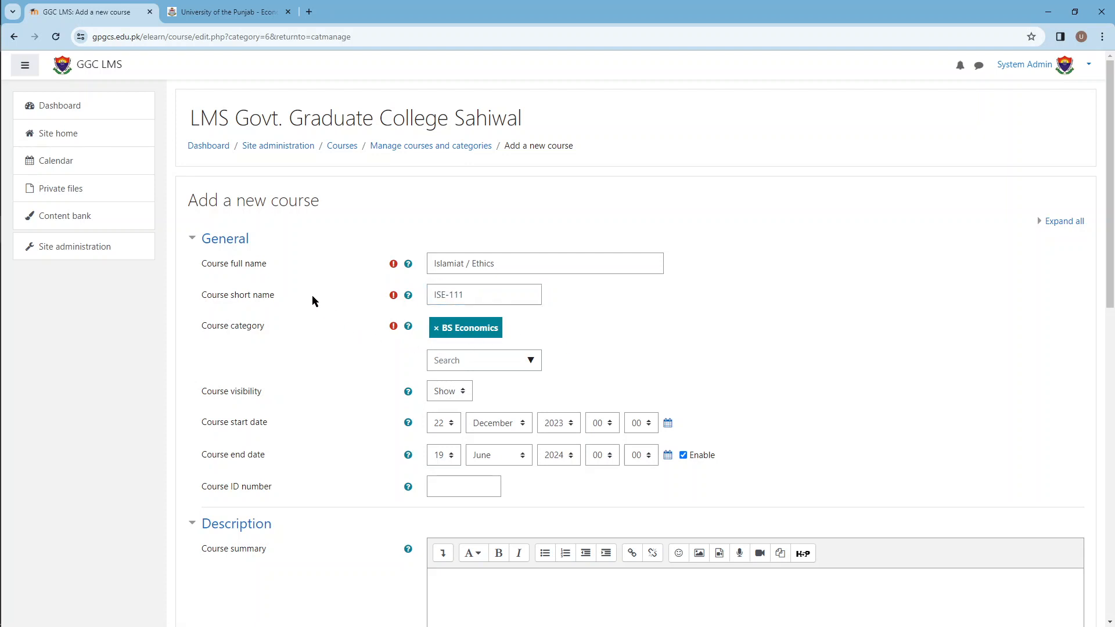
{"action": "left_click", "coordinate": [432, 294]}
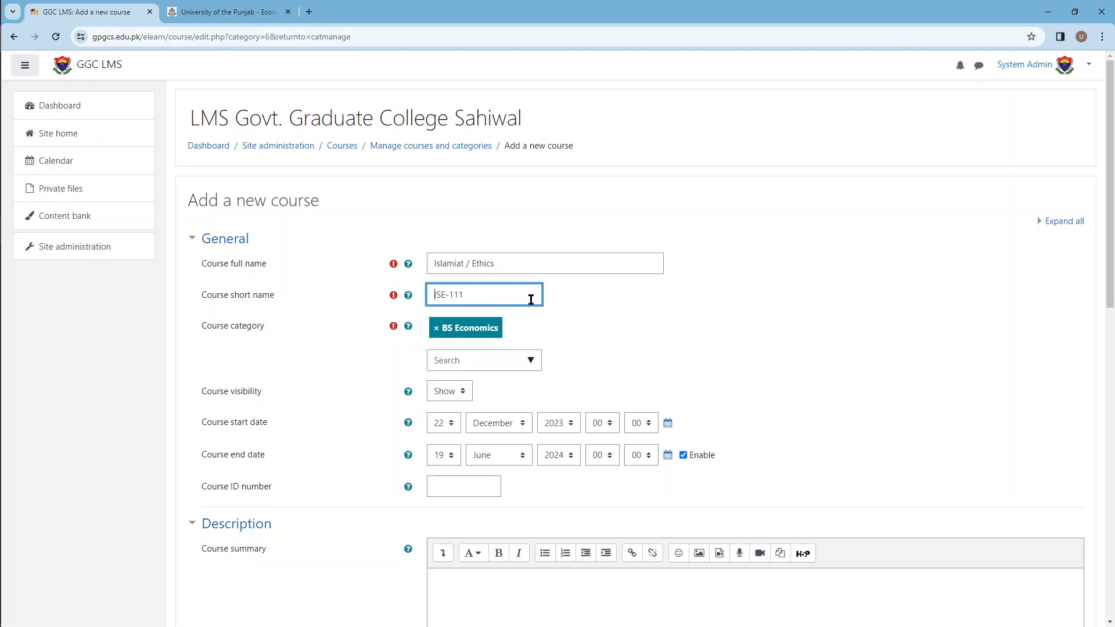
{"action": "type", "text": "E"}
{"action": "key", "text": "BackSpace"}
Step: Set the new course's ID number to ISE-111, matching its short name
{"action": "left_click", "coordinate": [468, 489]}
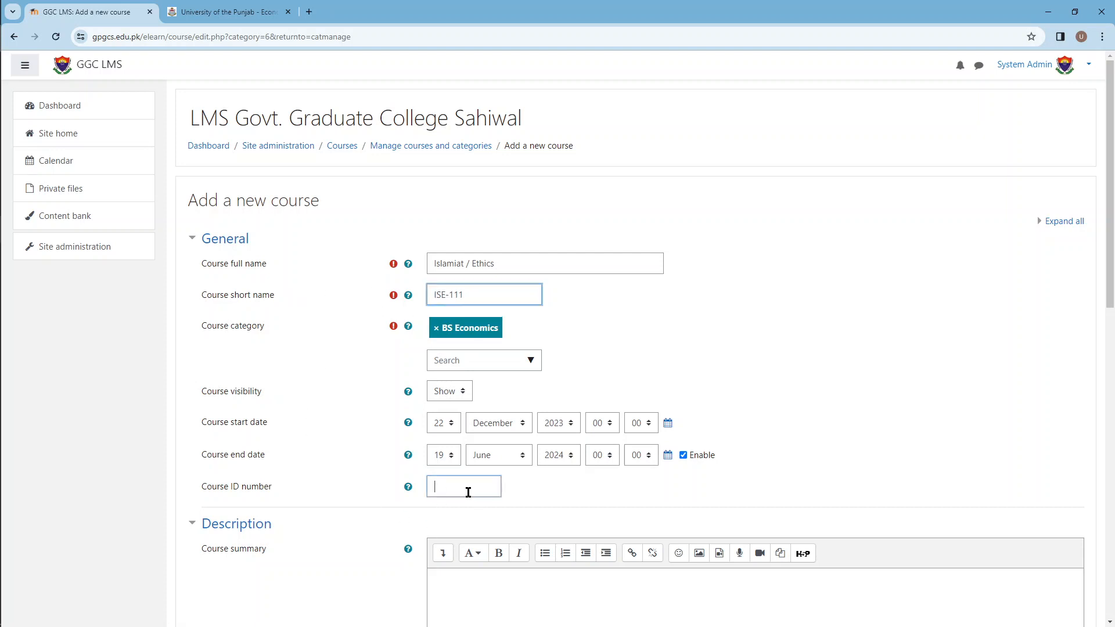
{"action": "key", "text": "ctrl+v"}
{"action": "scroll", "coordinate": [342, 371], "scroll_direction": "down", "scroll_amount": 2}
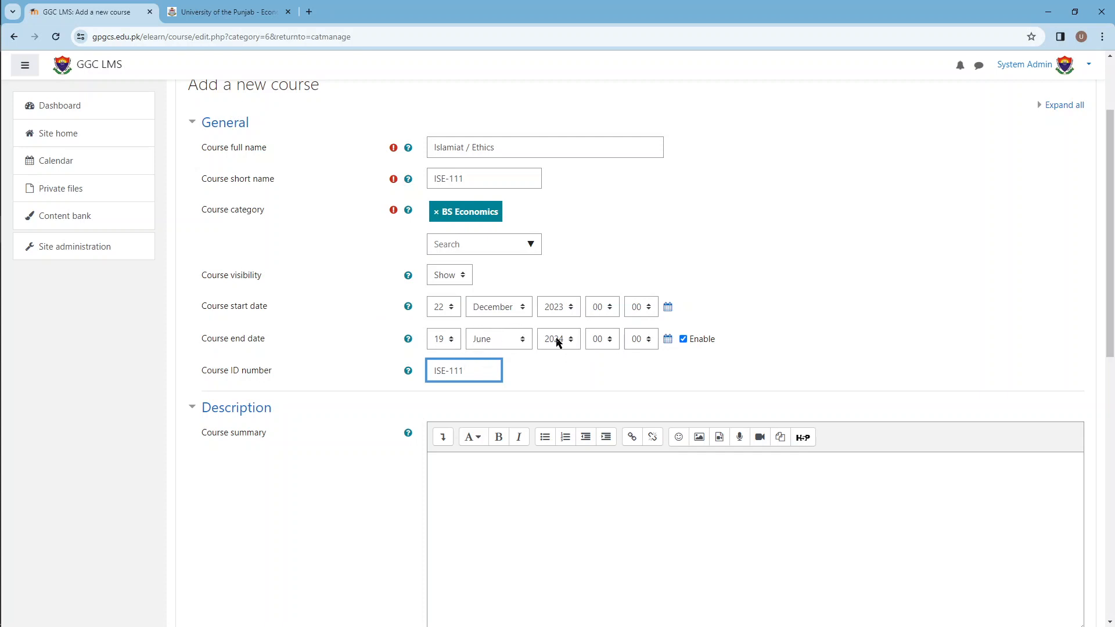
{"action": "scroll", "coordinate": [303, 336], "scroll_direction": "down", "scroll_amount": 4}
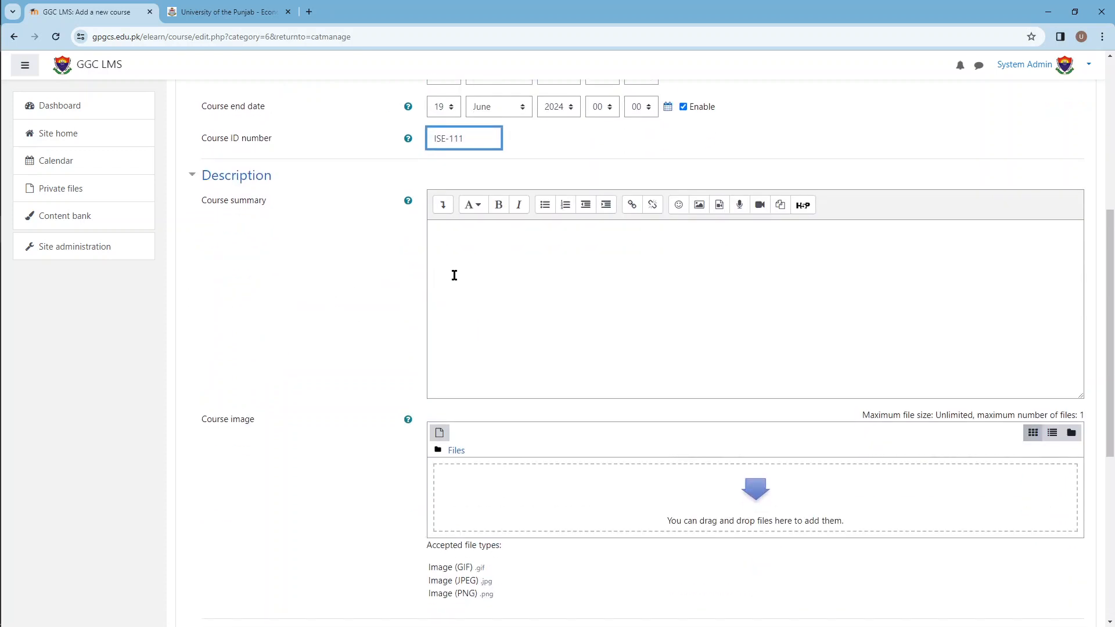
{"action": "left_click", "coordinate": [385, 260]}
{"action": "scroll", "coordinate": [336, 238], "scroll_direction": "down", "scroll_amount": 2}
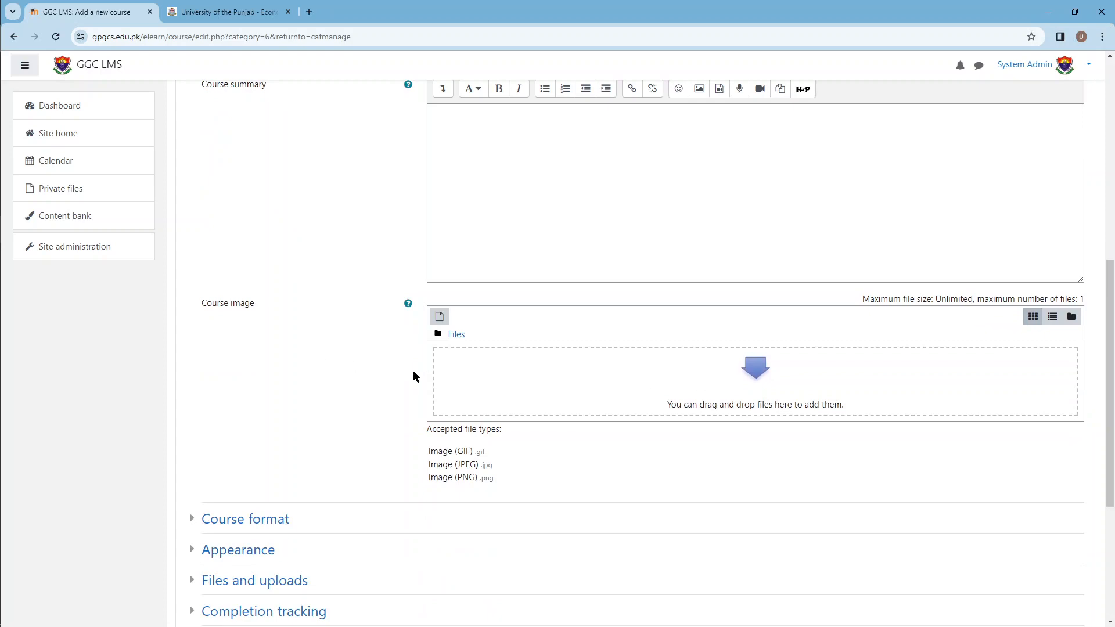
Step: Review the Islamiat / Ethics course settings and save the new course, returning to the course and category management page
{"action": "scroll", "coordinate": [331, 398], "scroll_direction": "up", "scroll_amount": 8}
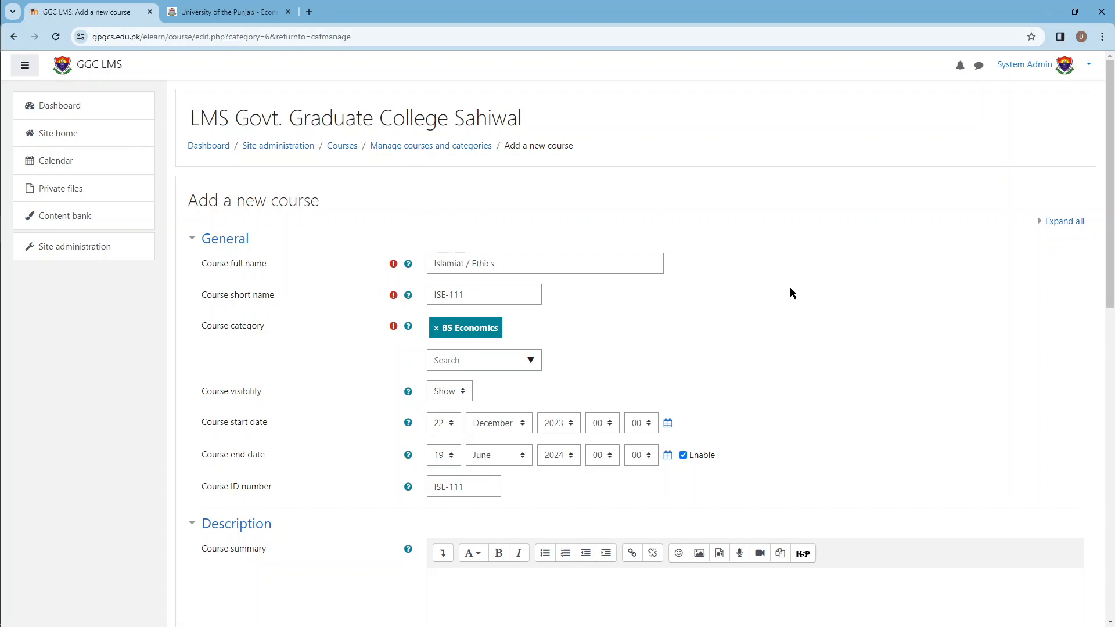
{"action": "scroll", "coordinate": [348, 305], "scroll_direction": "down", "scroll_amount": 3}
{"action": "scroll", "coordinate": [331, 316], "scroll_direction": "up", "scroll_amount": 3}
{"action": "scroll", "coordinate": [373, 309], "scroll_direction": "down", "scroll_amount": 7}
{"action": "scroll", "coordinate": [372, 310], "scroll_direction": "down", "scroll_amount": 5}
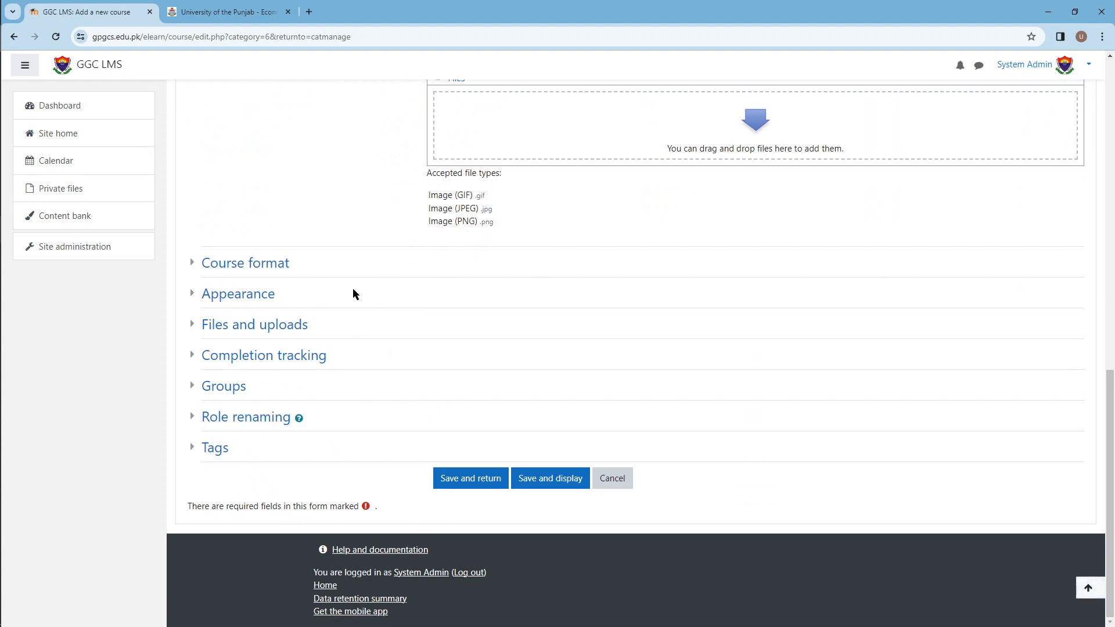
{"action": "left_click", "coordinate": [464, 479]}
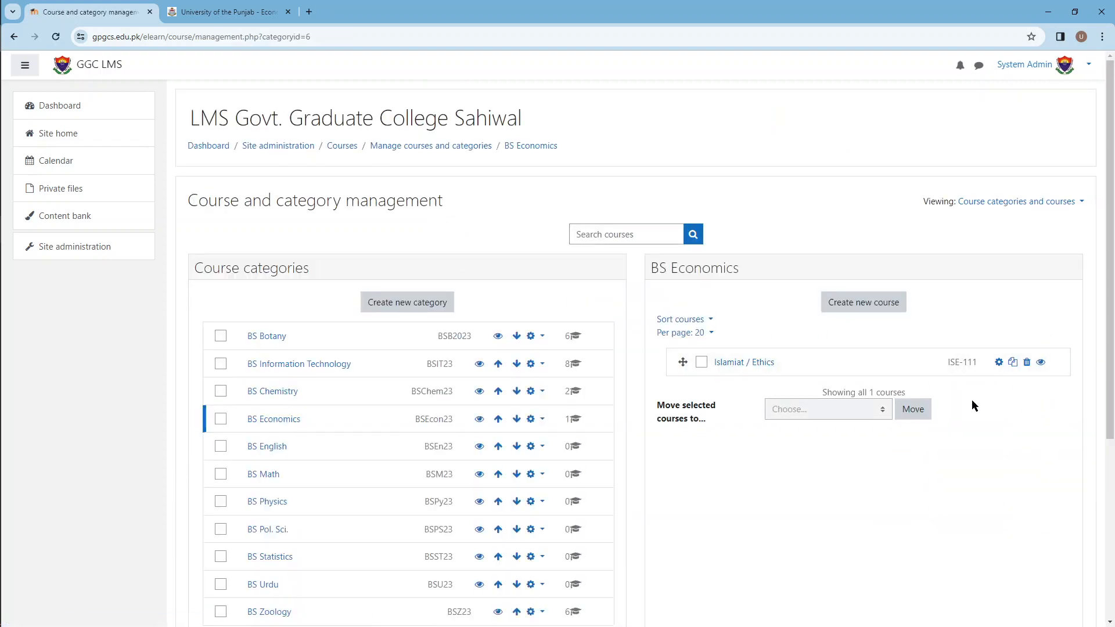
Step: Select the Islamiat / Ethics course in the BS Economics category and examine its course details
{"action": "scroll", "coordinate": [777, 484], "scroll_direction": "down", "scroll_amount": 2}
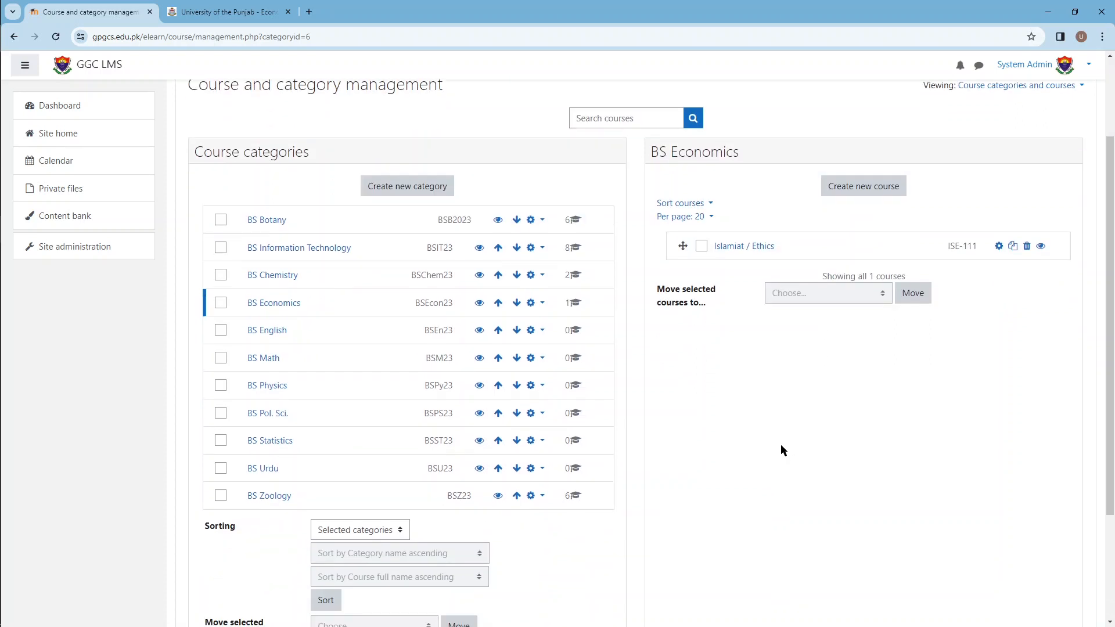
{"action": "left_click", "coordinate": [746, 248]}
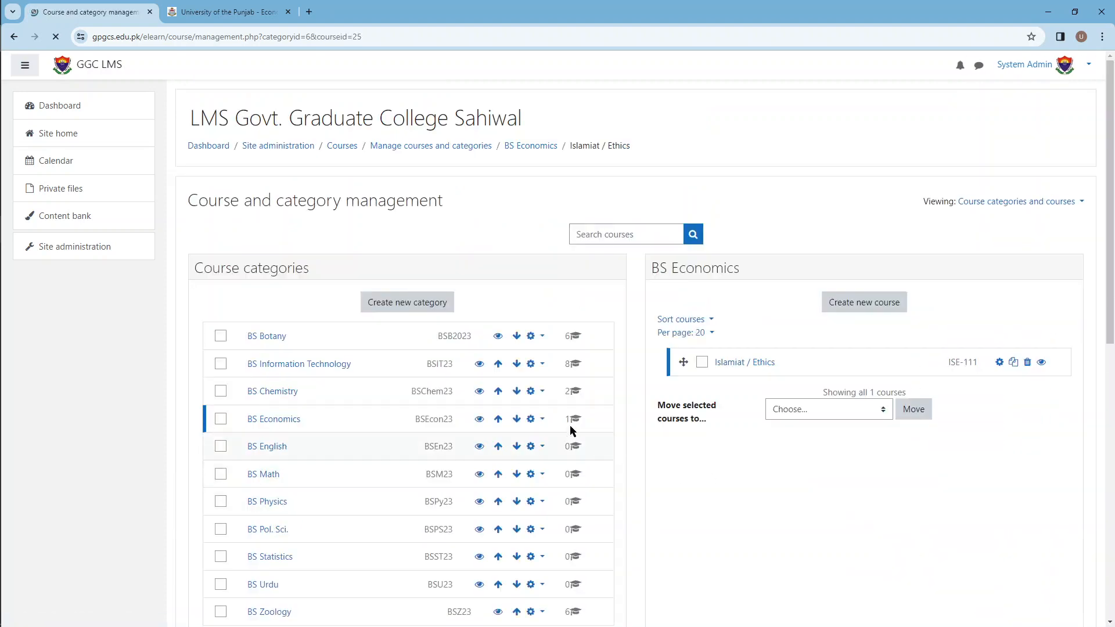
{"action": "scroll", "coordinate": [656, 405], "scroll_direction": "down", "scroll_amount": 8}
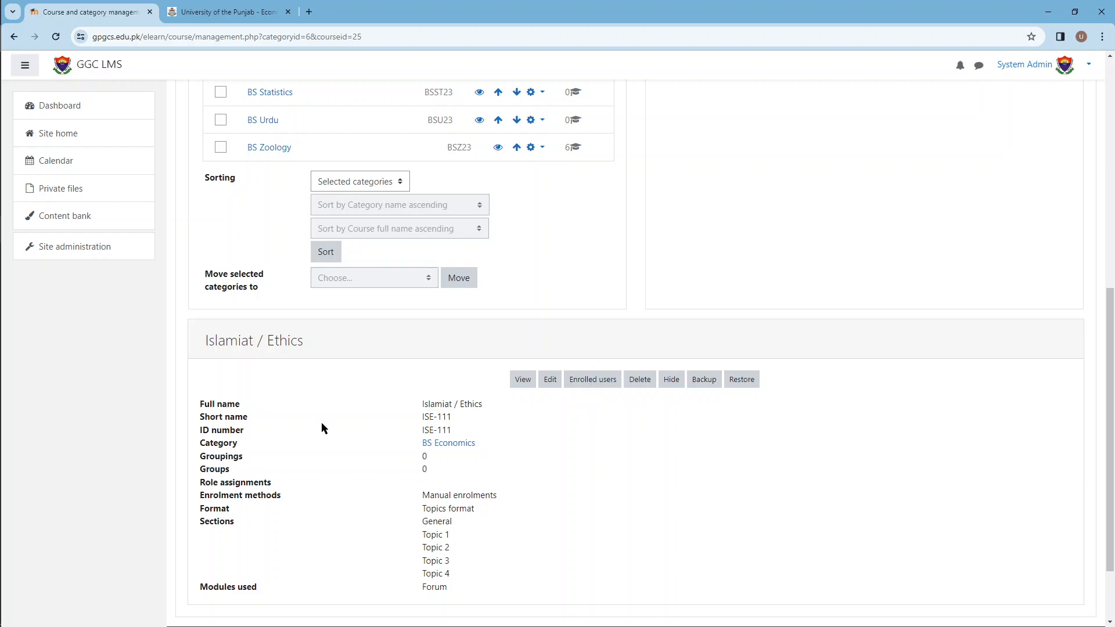
{"action": "scroll", "coordinate": [592, 516], "scroll_direction": "up", "scroll_amount": 6}
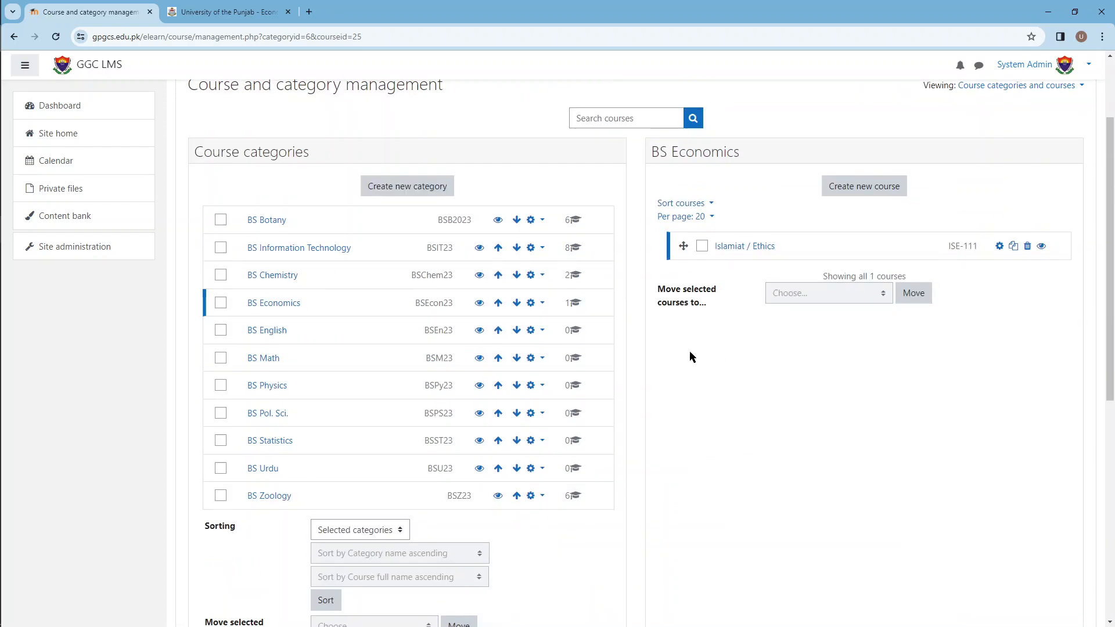
{"action": "scroll", "coordinate": [688, 352], "scroll_direction": "down", "scroll_amount": 2}
{"action": "scroll", "coordinate": [321, 324], "scroll_direction": "up", "scroll_amount": 2}
{"action": "scroll", "coordinate": [828, 281], "scroll_direction": "down", "scroll_amount": 4}
{"action": "scroll", "coordinate": [849, 261], "scroll_direction": "down", "scroll_amount": 2}
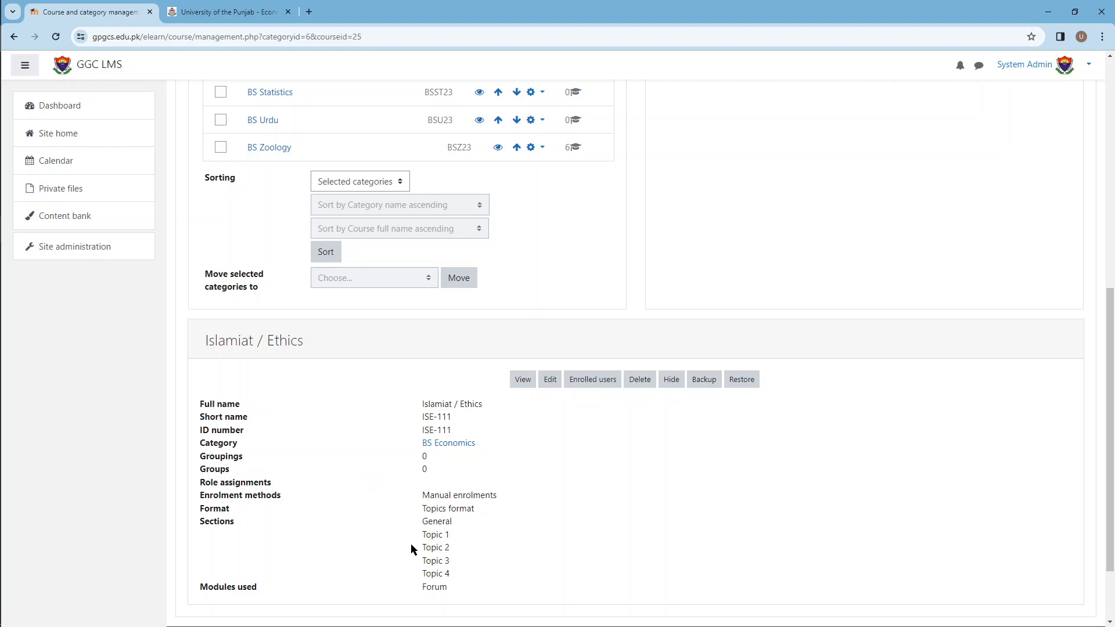
Step: Start enrolling users in Islamiat / Ethics and check the Economics row of the Excel timetable for the ISE-111 teacher
{"action": "left_click", "coordinate": [594, 388]}
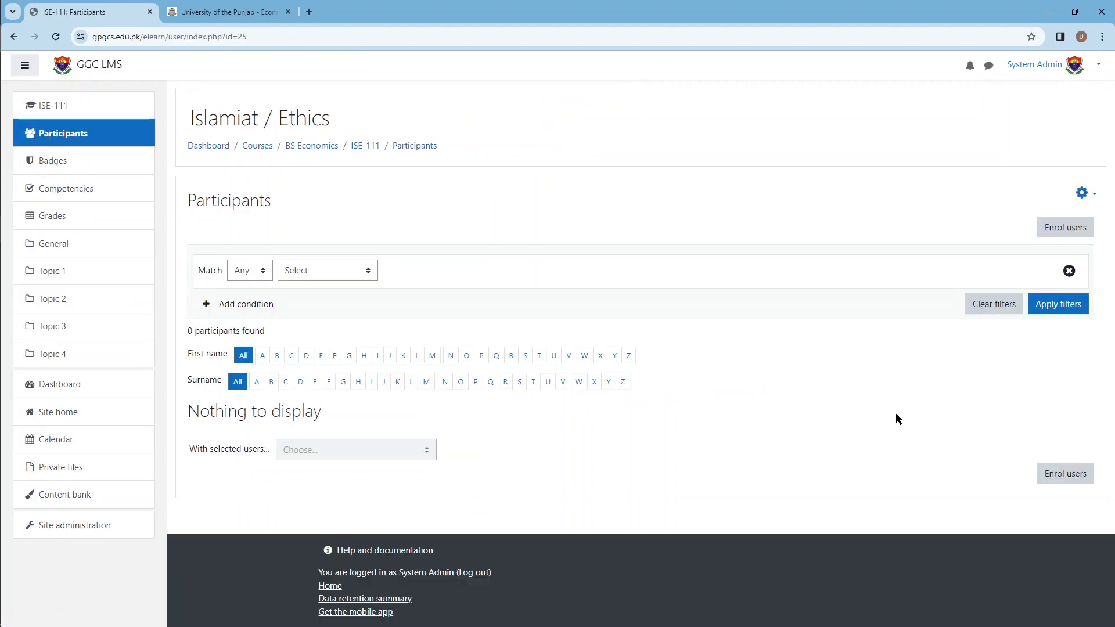
{"action": "left_click", "coordinate": [1065, 475]}
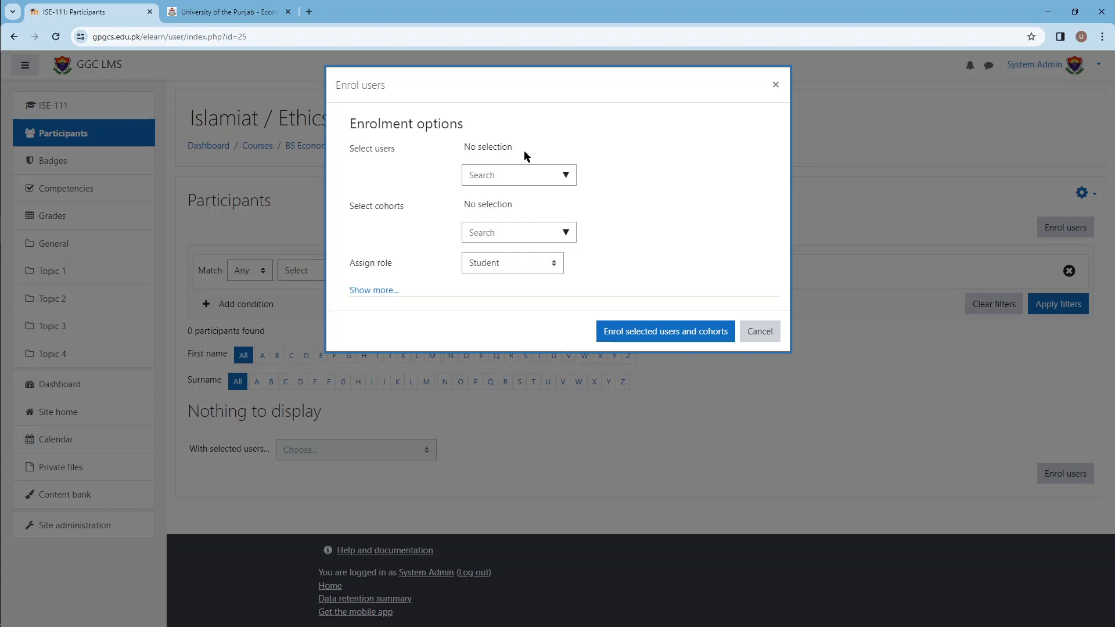
{"action": "key", "text": "alt+Tab"}
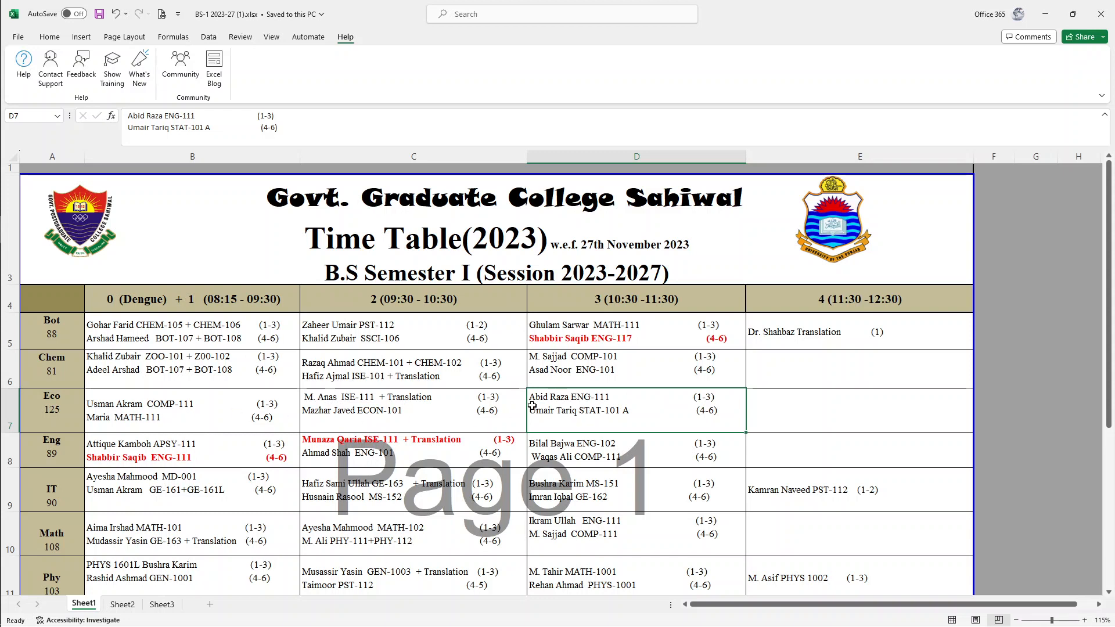
{"action": "left_click", "coordinate": [311, 408]}
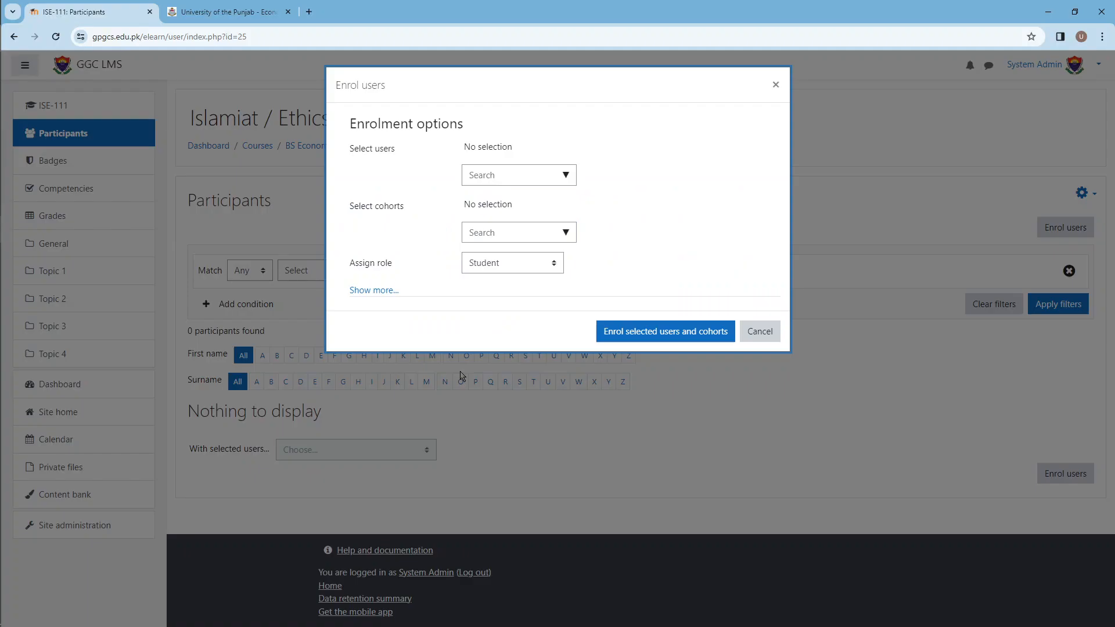
Step: Try to find the ISE-111 teacher by name among the users to enrol, and cancel the enrolment
{"action": "left_click", "coordinate": [515, 177]}
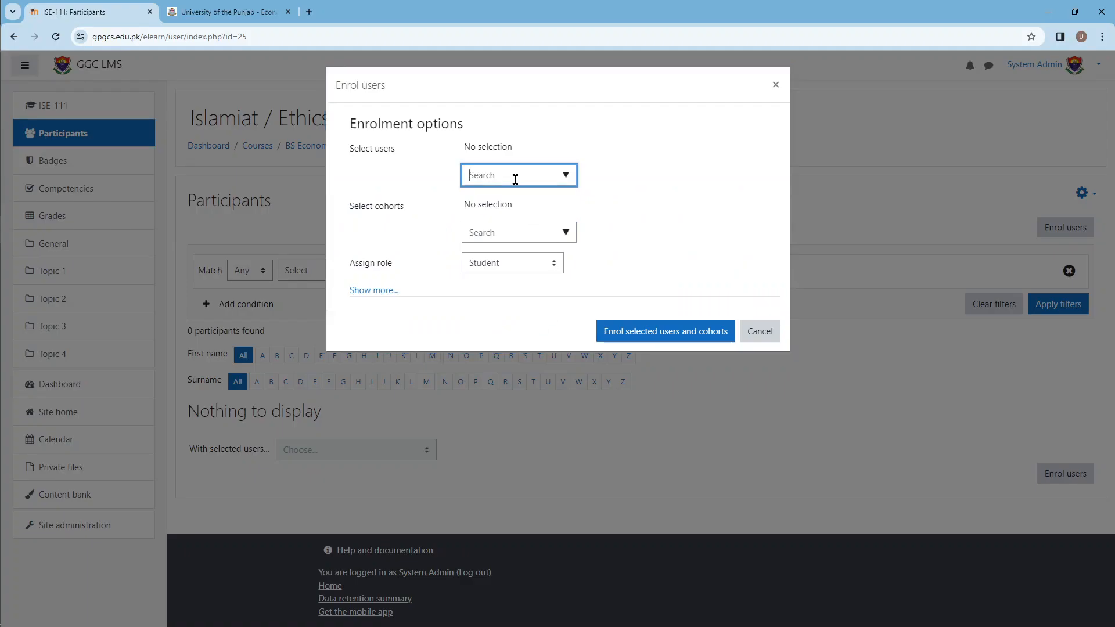
{"action": "type", "text": "anas"}
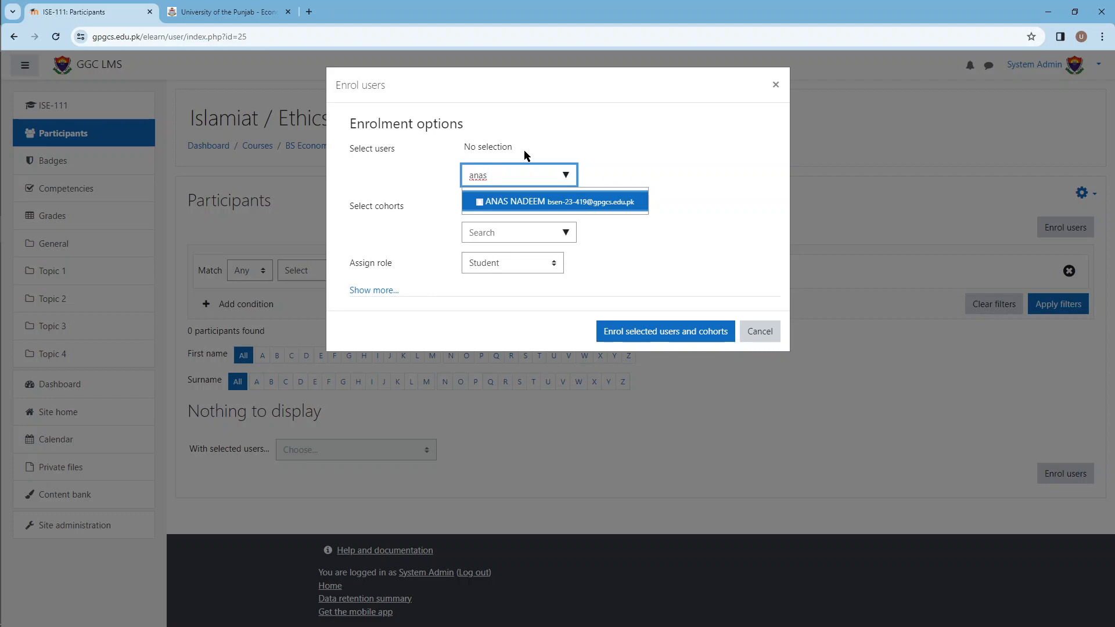
{"action": "left_click", "coordinate": [538, 155]}
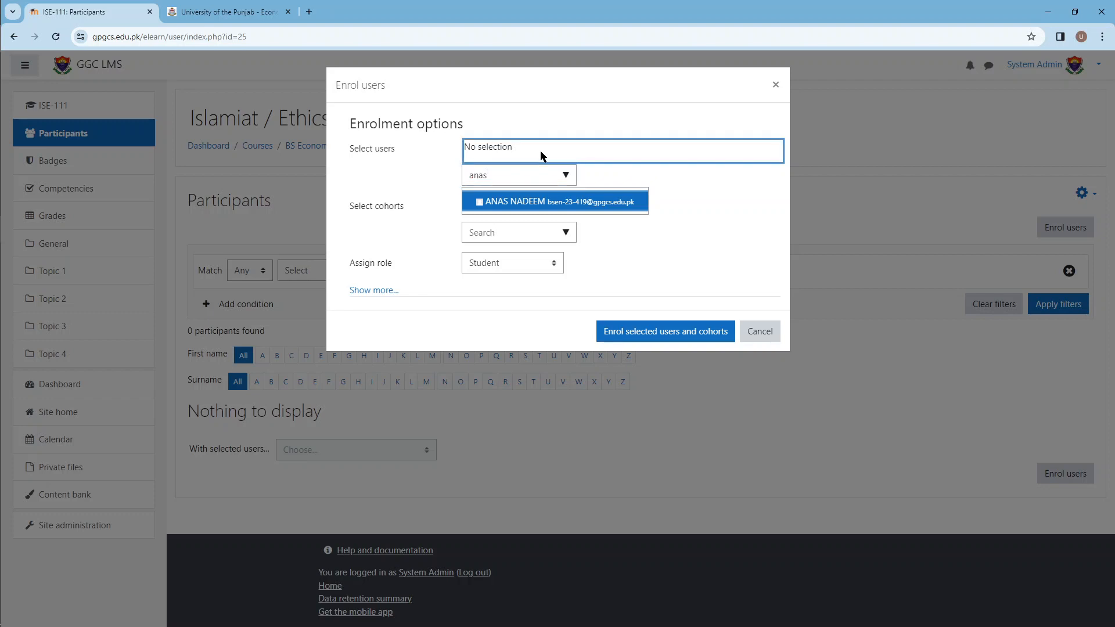
{"action": "left_click", "coordinate": [511, 170]}
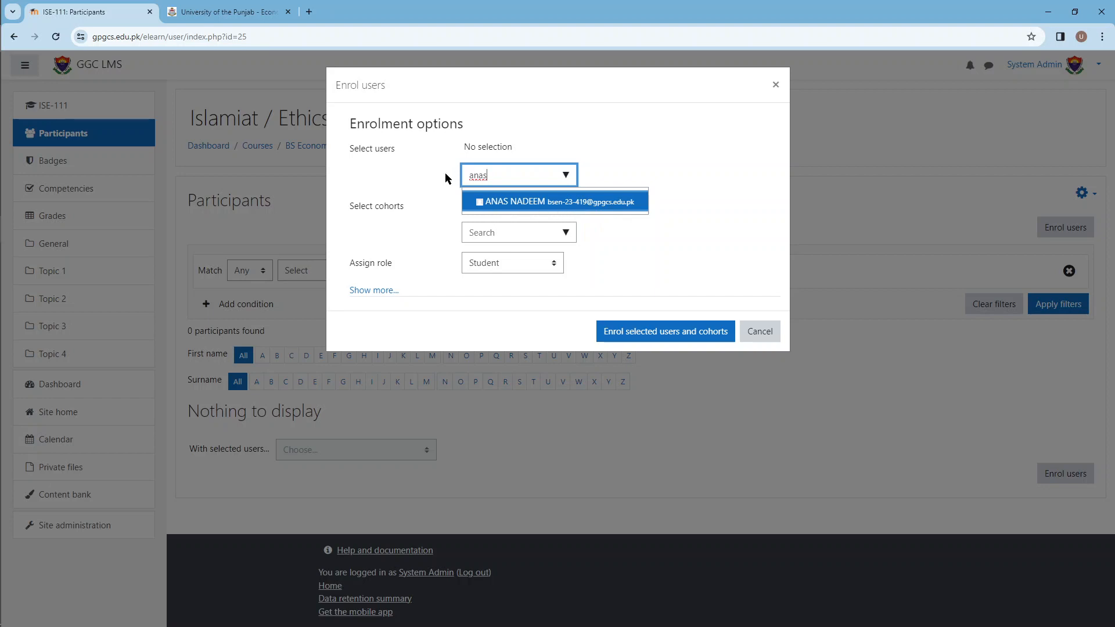
{"action": "left_click", "coordinate": [522, 108]}
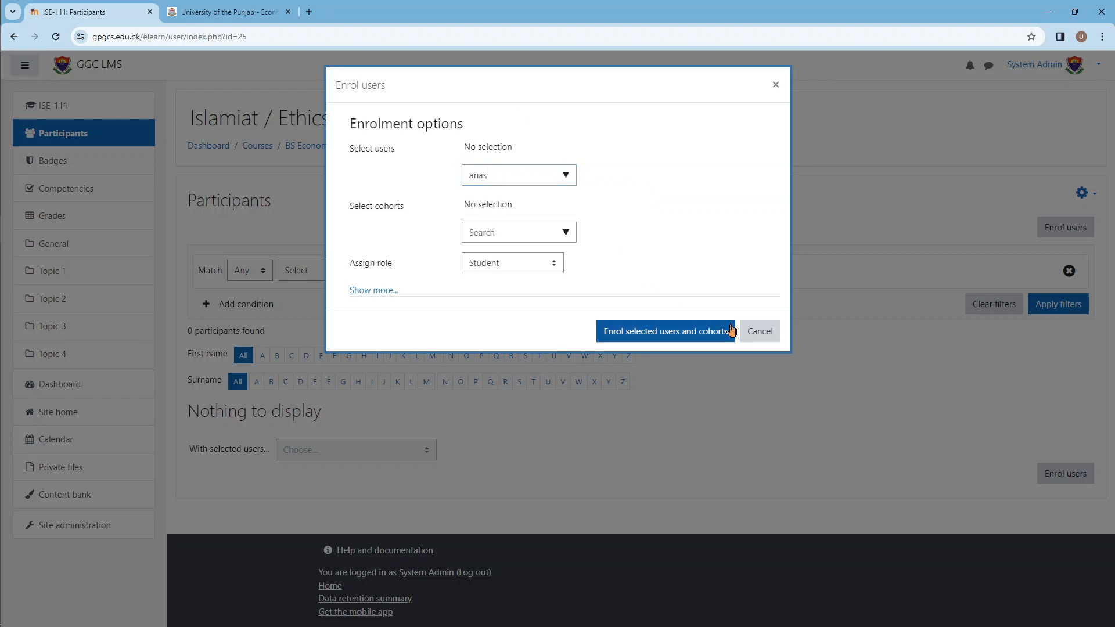
{"action": "left_click", "coordinate": [516, 174]}
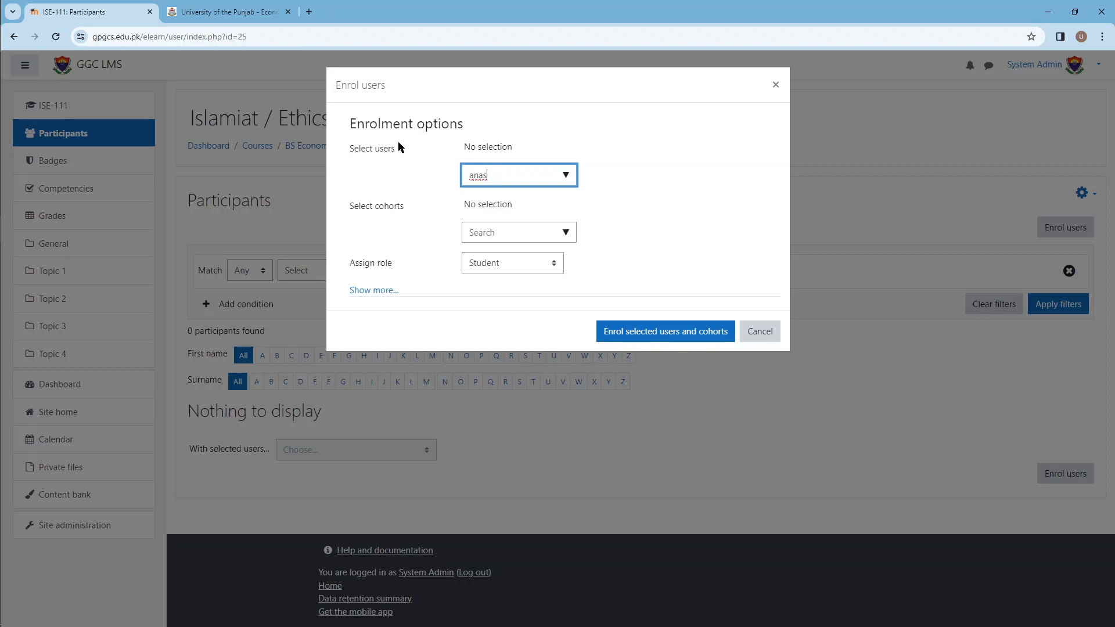
{"action": "left_click", "coordinate": [769, 329]}
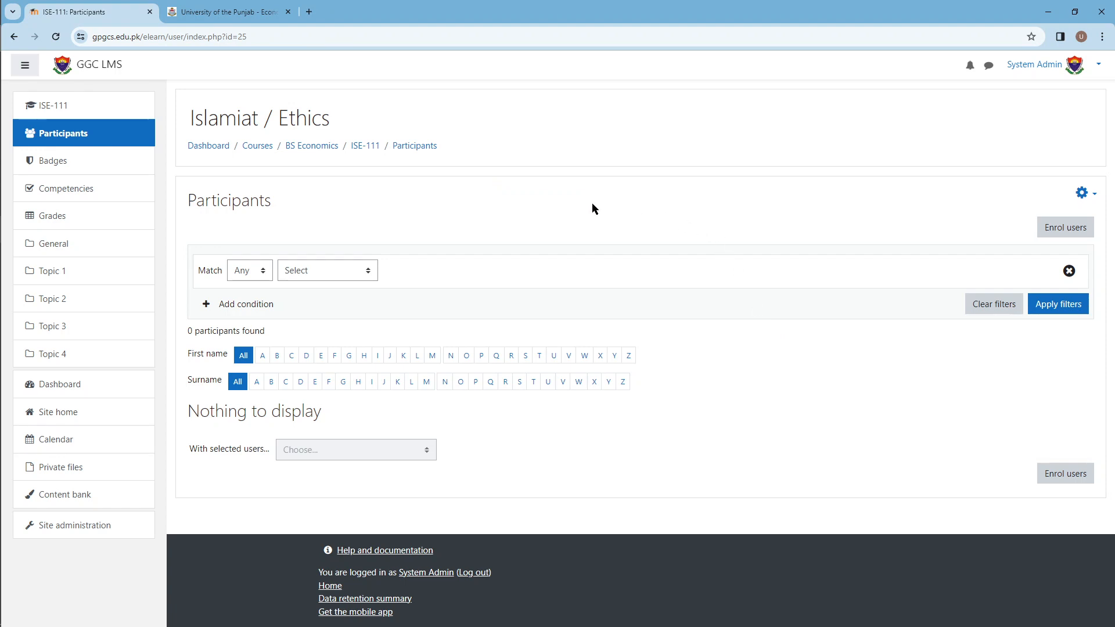
Step: Return to the site's course and category management and select the BS Economics category
{"action": "left_click", "coordinate": [311, 146]}
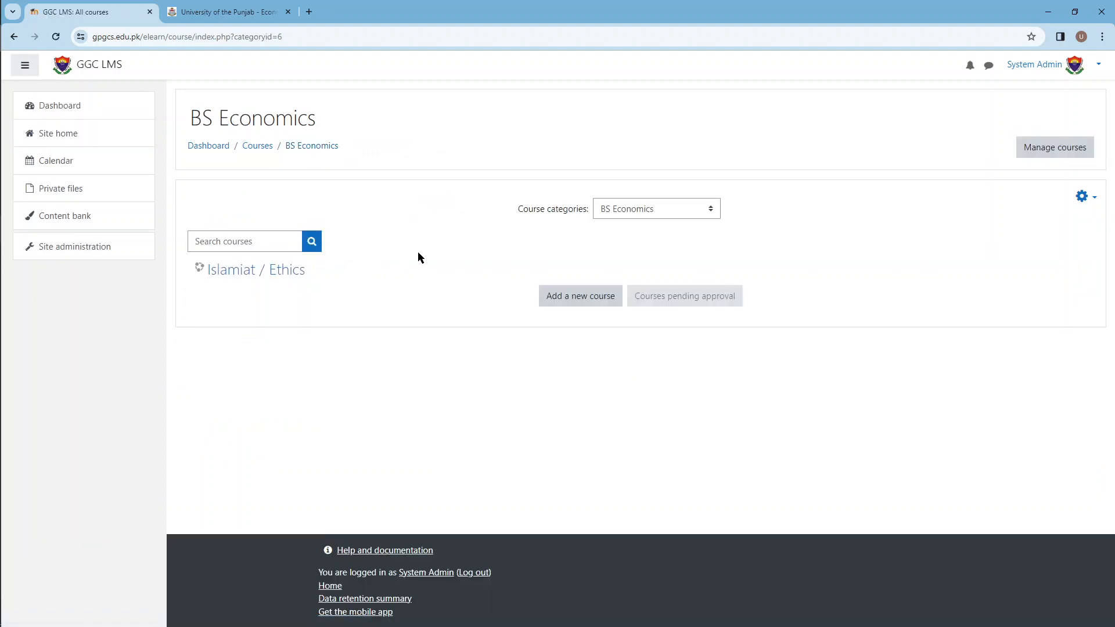
{"action": "left_click", "coordinate": [217, 150]}
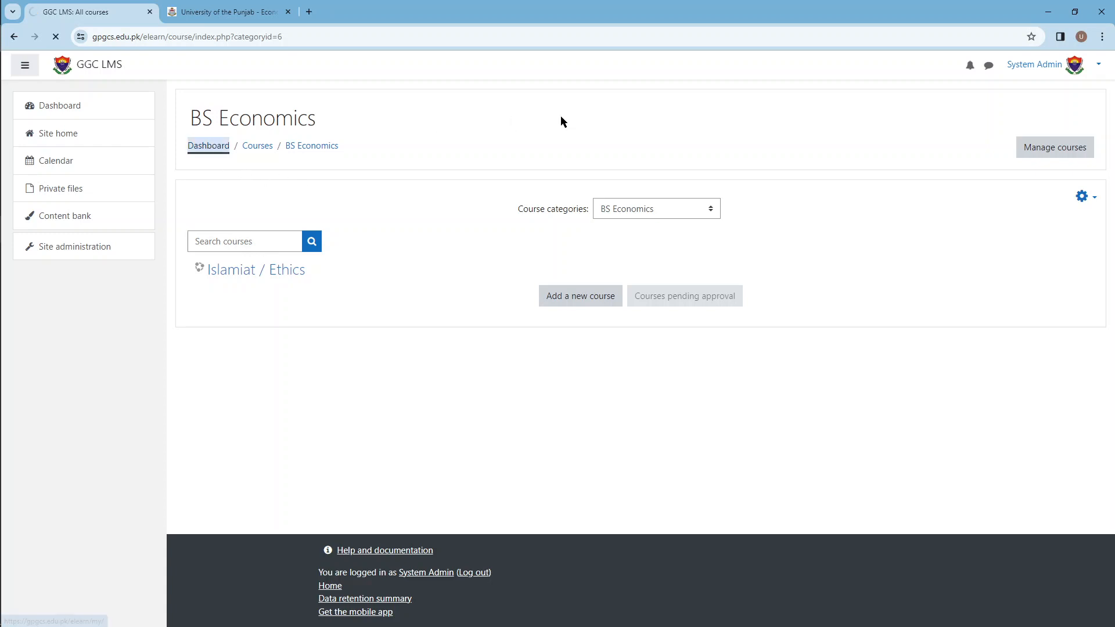
{"action": "left_click", "coordinate": [90, 251]}
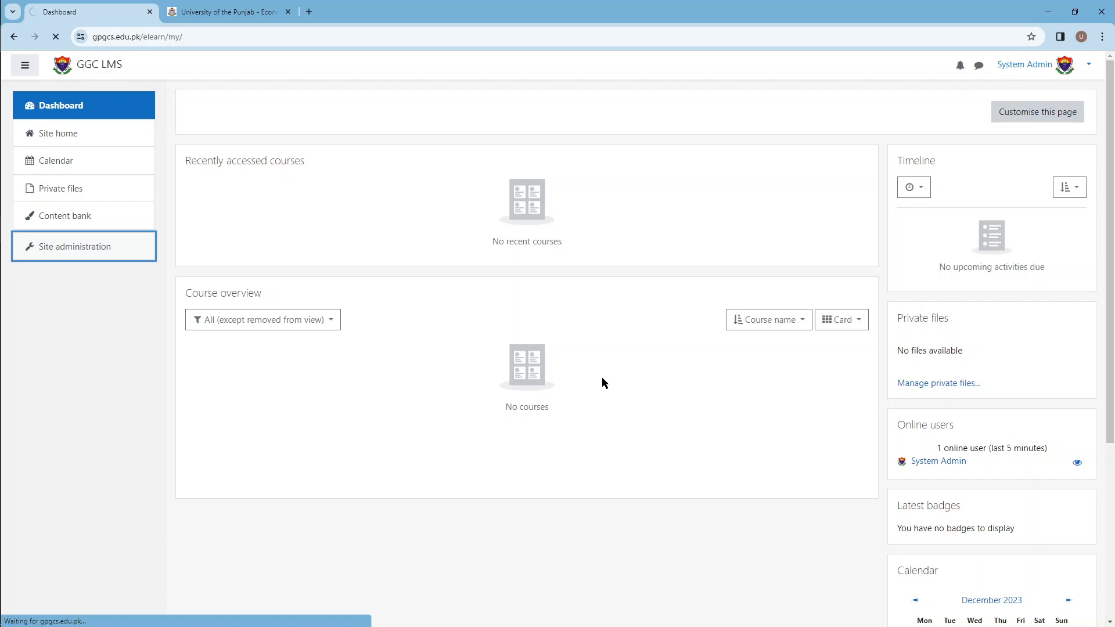
{"action": "left_click", "coordinate": [351, 321]}
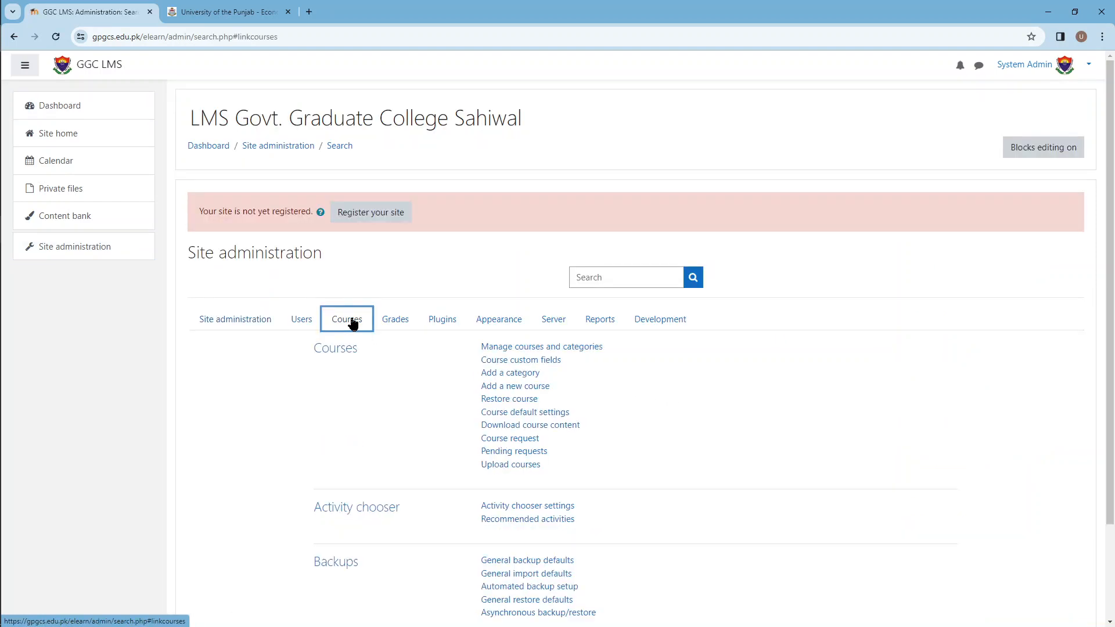
{"action": "left_click", "coordinate": [598, 347]}
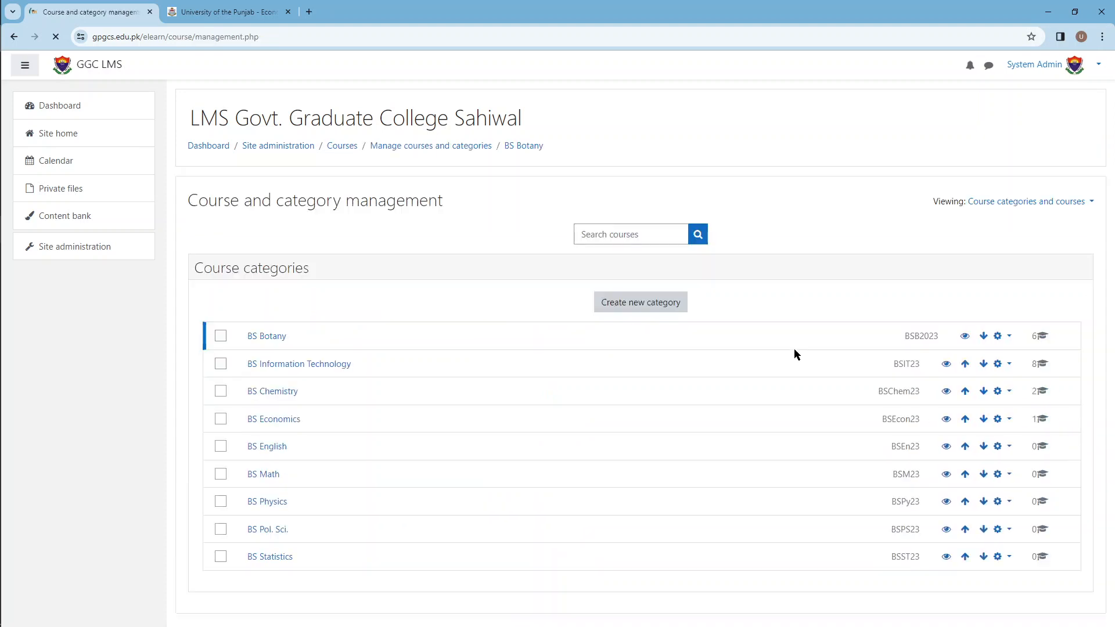
{"action": "left_click", "coordinate": [272, 419]}
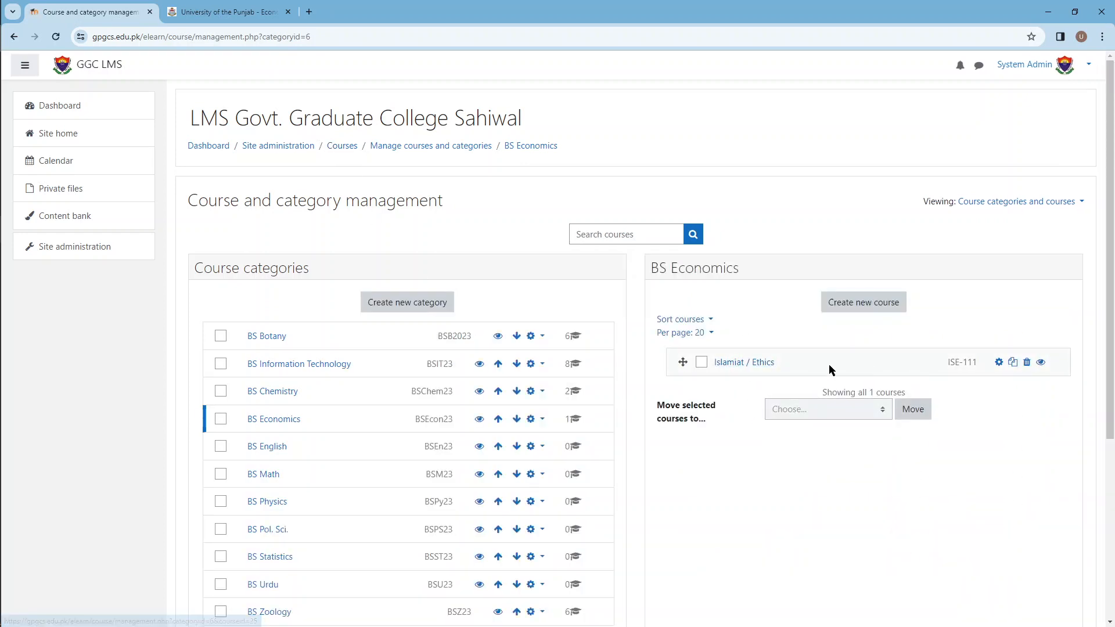
Step: Start another BS Economics course and copy the title "Computer (Introduction & Applications)" from the University of the Punjab syllabus into its full name
{"action": "left_click", "coordinate": [232, 11]}
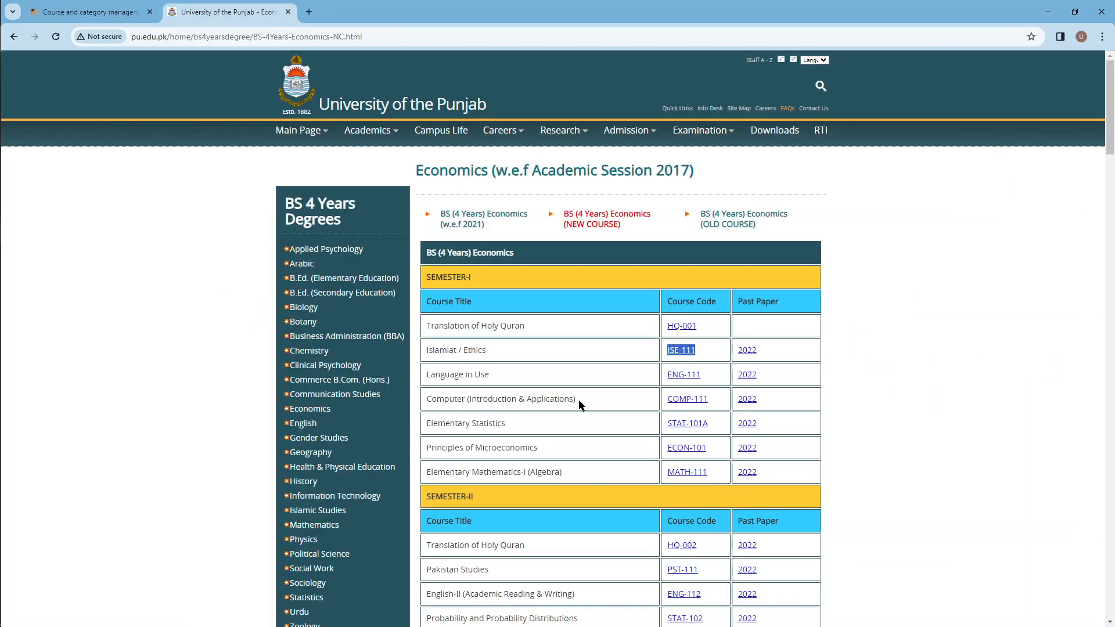
{"action": "left_click_drag", "start_coordinate": [578, 400], "coordinate": [426, 405]}
{"action": "key", "text": "ctrl+c"}
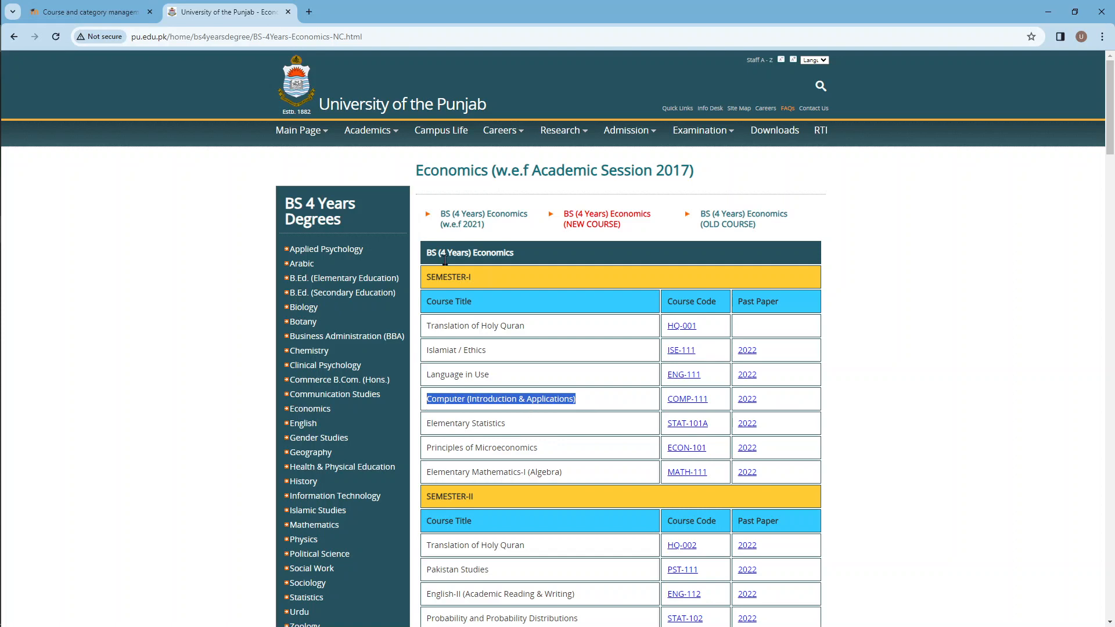
{"action": "left_click", "coordinate": [143, 8]}
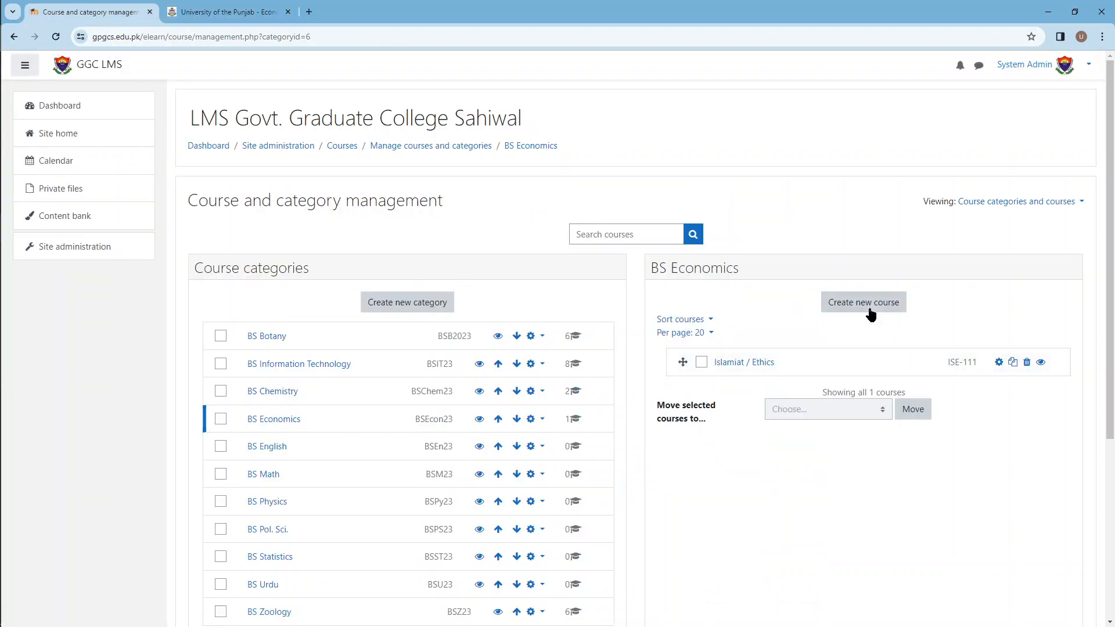
{"action": "left_click", "coordinate": [854, 304]}
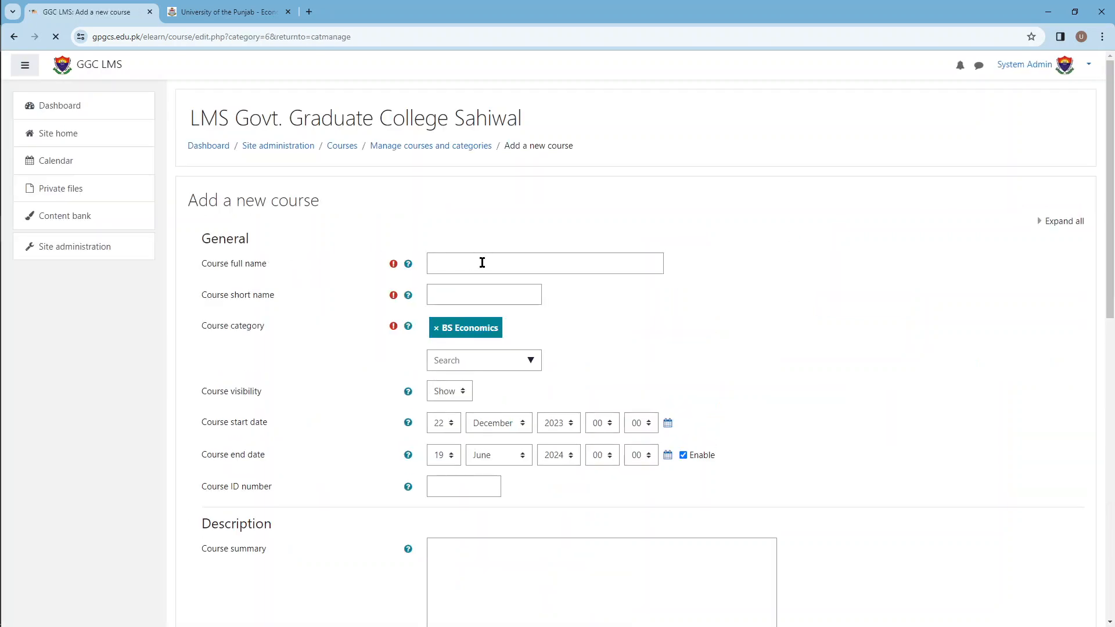
{"action": "left_click", "coordinate": [482, 262]}
{"action": "key", "text": "ctrl+v"}
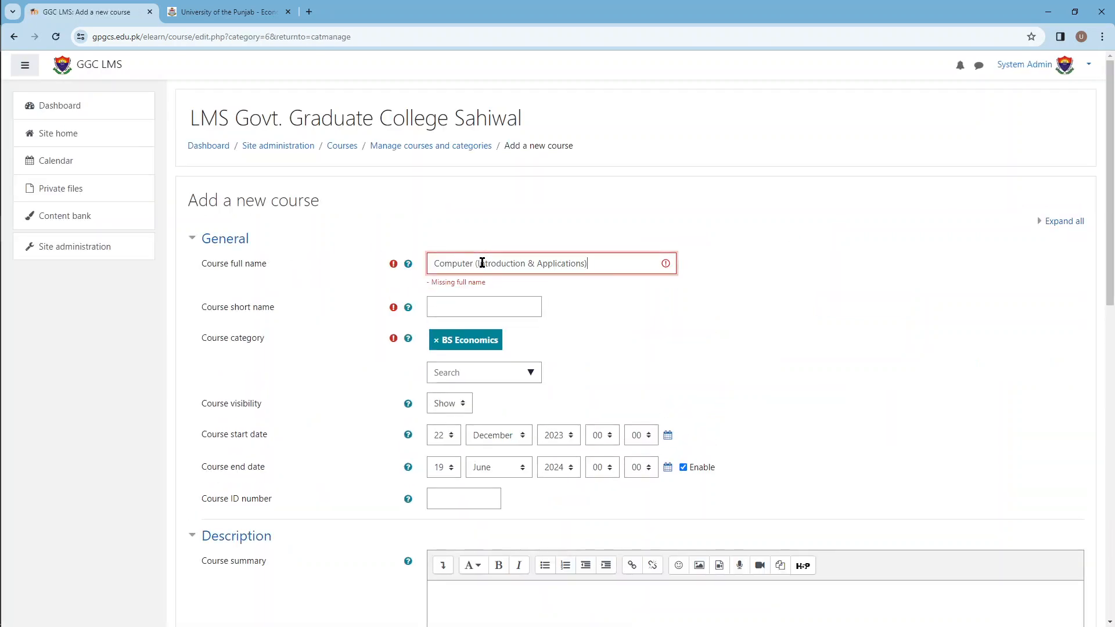
Step: Copy the course code COMP-111 from the University of the Punjab syllabus into the new course's short name and ID number
{"action": "left_click", "coordinate": [459, 299]}
{"action": "left_click", "coordinate": [226, 11]}
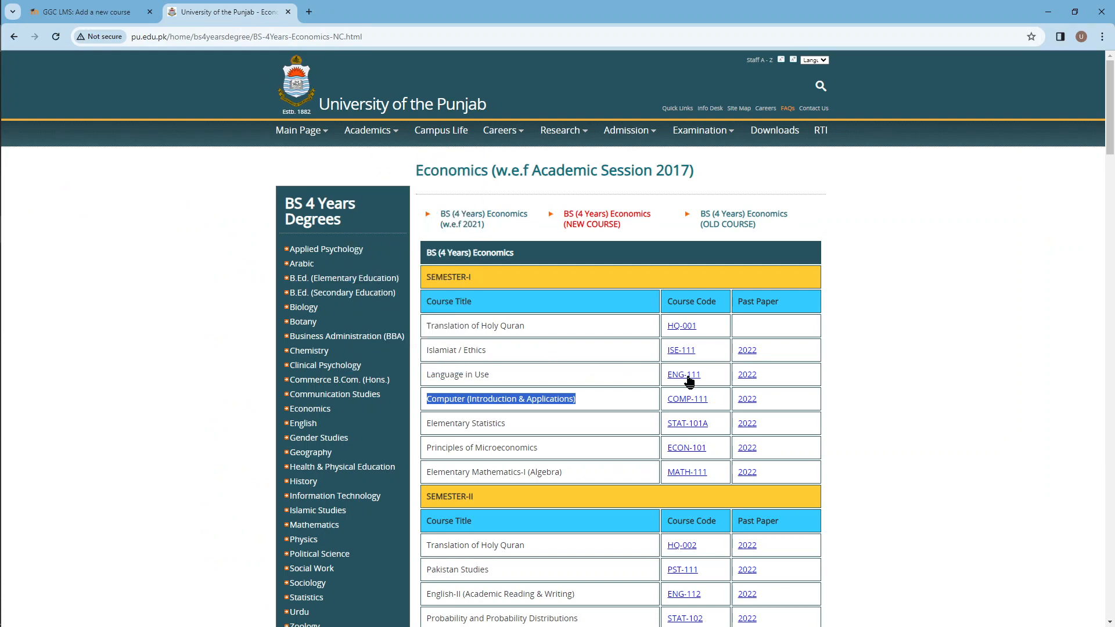
{"action": "left_click_drag", "start_coordinate": [714, 398], "coordinate": [666, 399]}
{"action": "key", "text": "ctrl+c"}
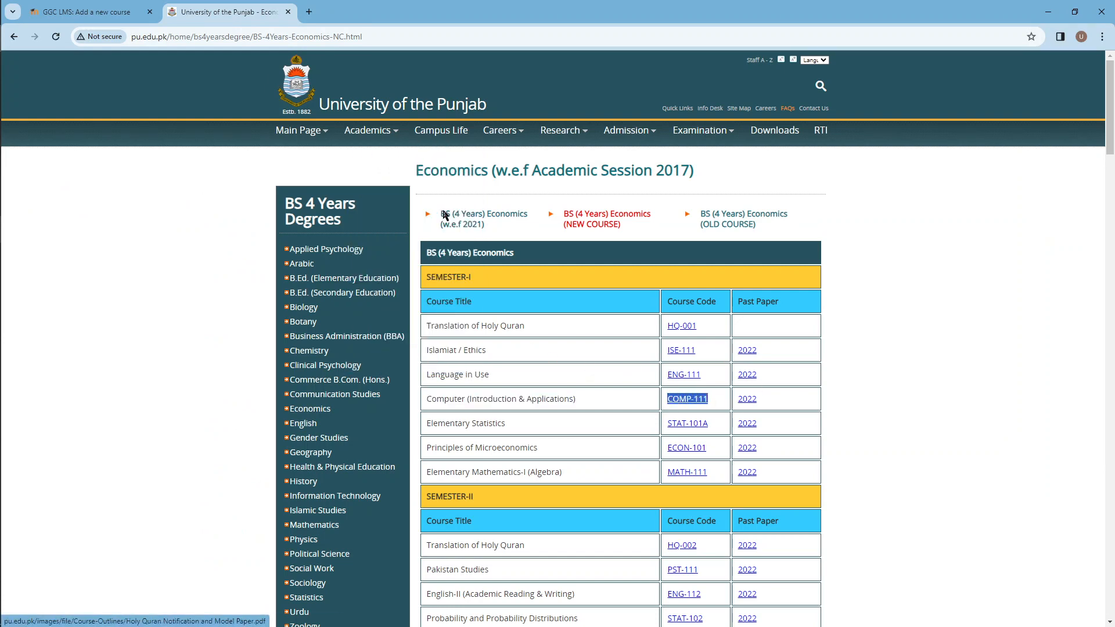
{"action": "left_click", "coordinate": [47, 12]}
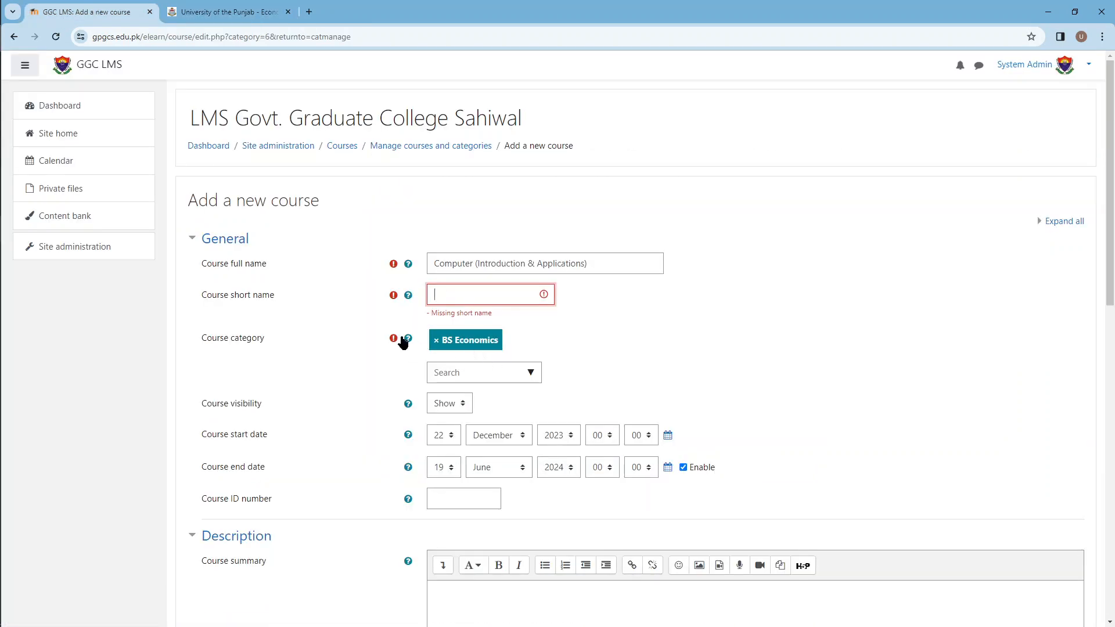
{"action": "key", "text": "ctrl+v"}
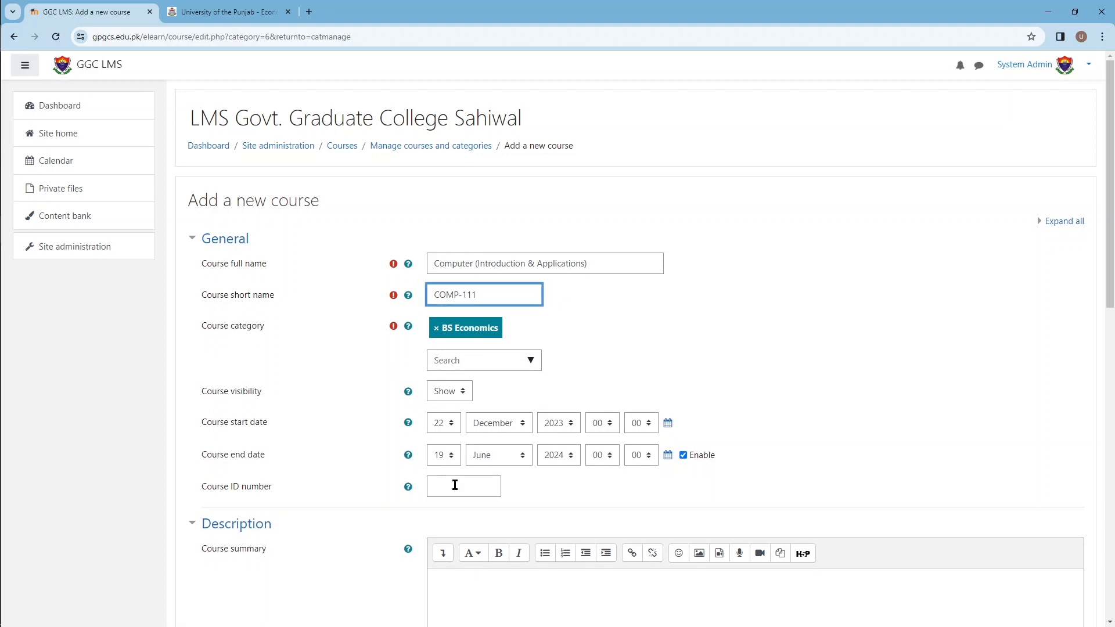
{"action": "left_click", "coordinate": [454, 485]}
{"action": "key", "text": "ctrl+v"}
{"action": "scroll", "coordinate": [314, 328], "scroll_direction": "down", "scroll_amount": 2}
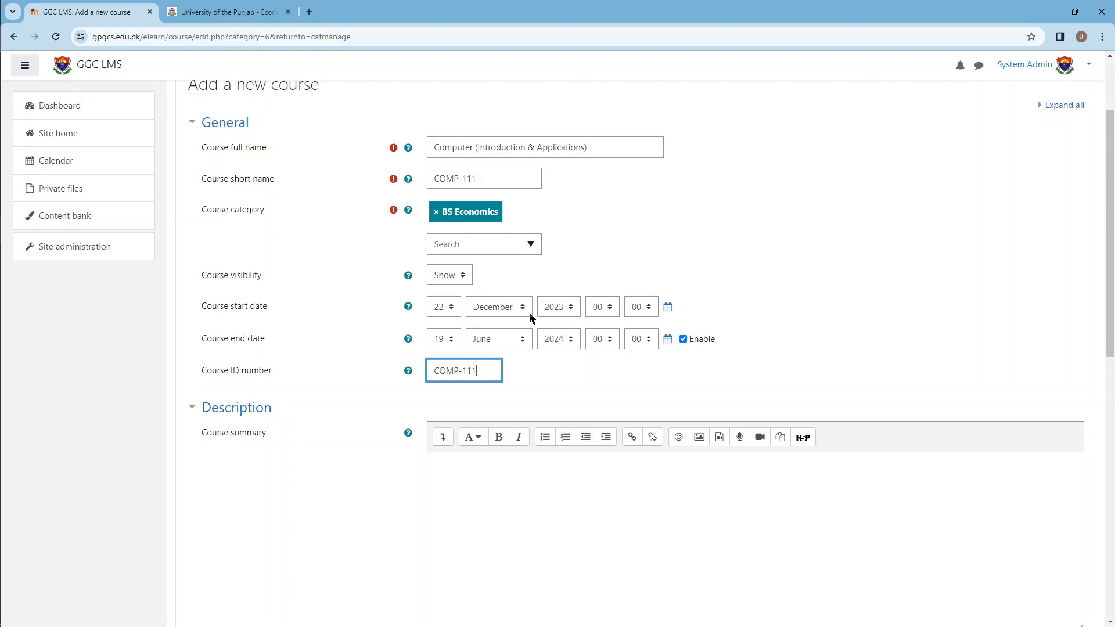
Step: Save the new Computer (Introduction & Applications) course and return to the BS Economics course list
{"action": "scroll", "coordinate": [328, 273], "scroll_direction": "down", "scroll_amount": 10}
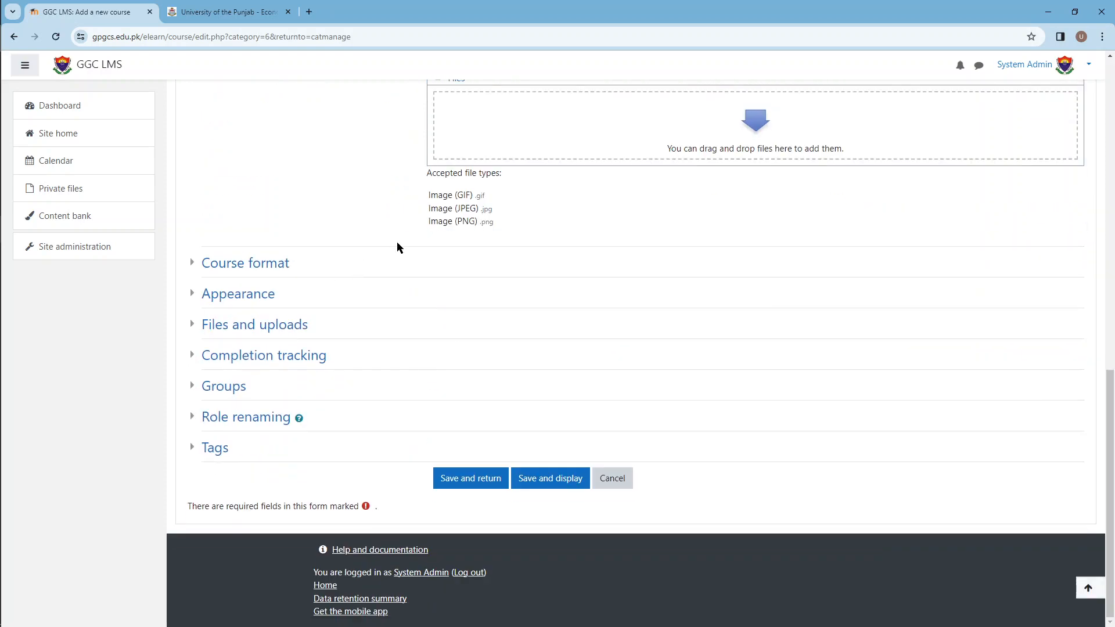
{"action": "scroll", "coordinate": [401, 250], "scroll_direction": "up", "scroll_amount": 4}
{"action": "scroll", "coordinate": [406, 259], "scroll_direction": "down", "scroll_amount": 4}
{"action": "left_click", "coordinate": [471, 477]}
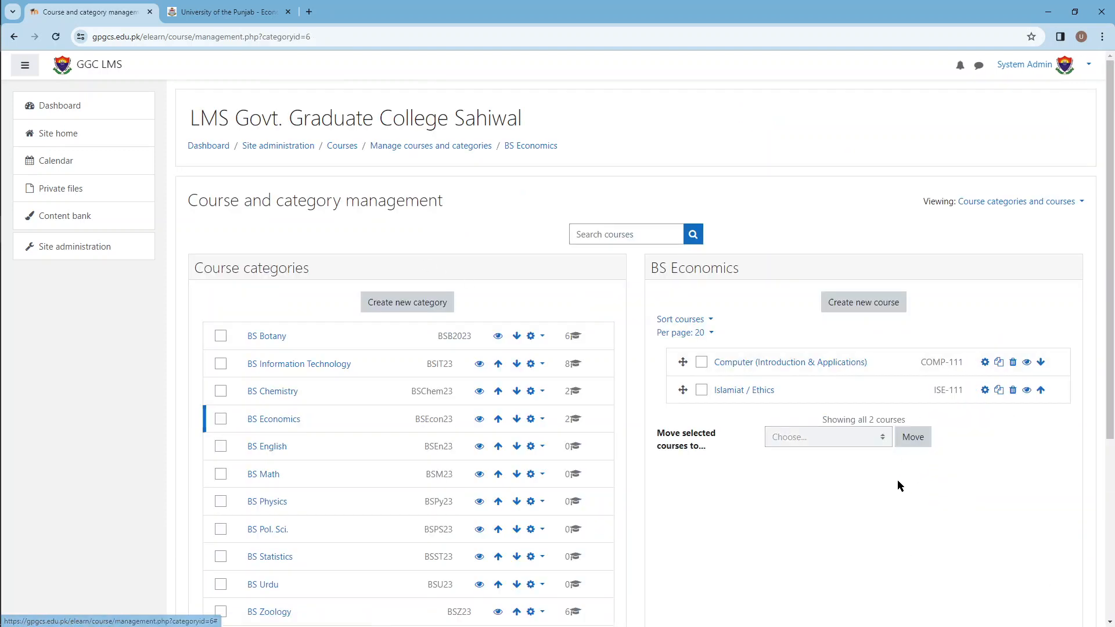
Step: Open the enrolled users of the Computer (Introduction & Applications) course and start enrolling users
{"action": "left_click", "coordinate": [766, 365]}
{"action": "scroll", "coordinate": [702, 310], "scroll_direction": "down", "scroll_amount": 5}
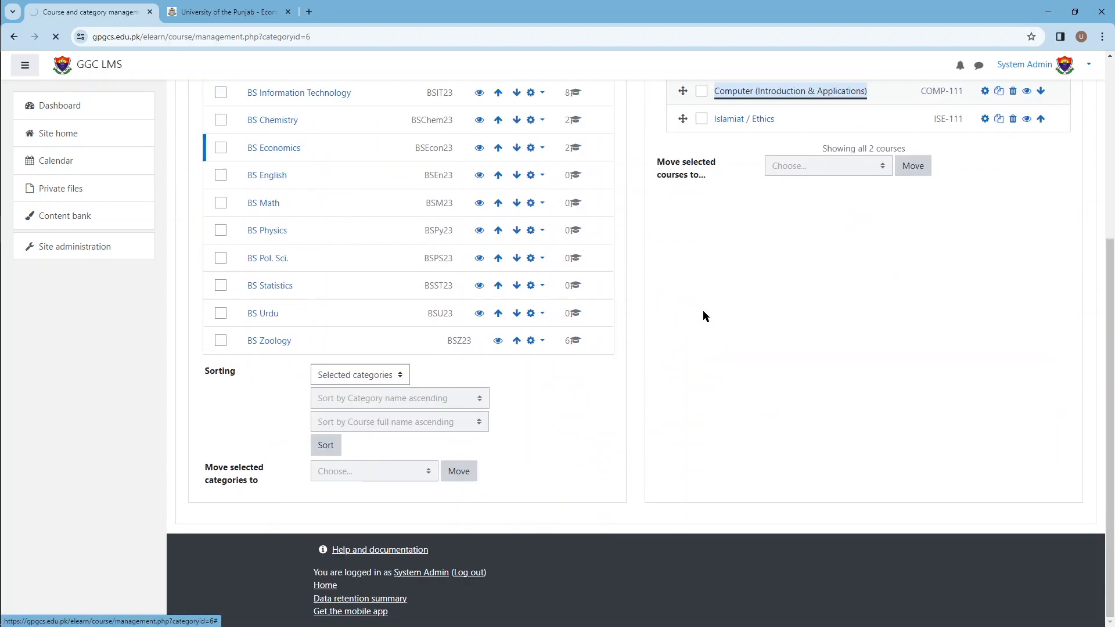
{"action": "scroll", "coordinate": [452, 410], "scroll_direction": "down", "scroll_amount": 3}
{"action": "scroll", "coordinate": [452, 410], "scroll_direction": "down", "scroll_amount": 6}
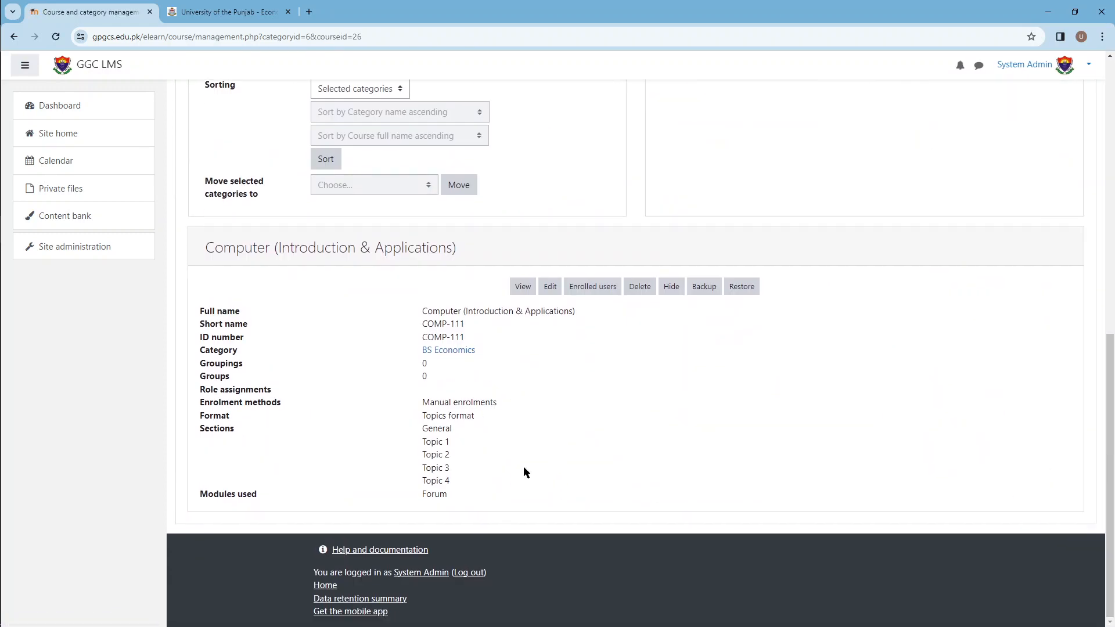
{"action": "left_click", "coordinate": [592, 285]}
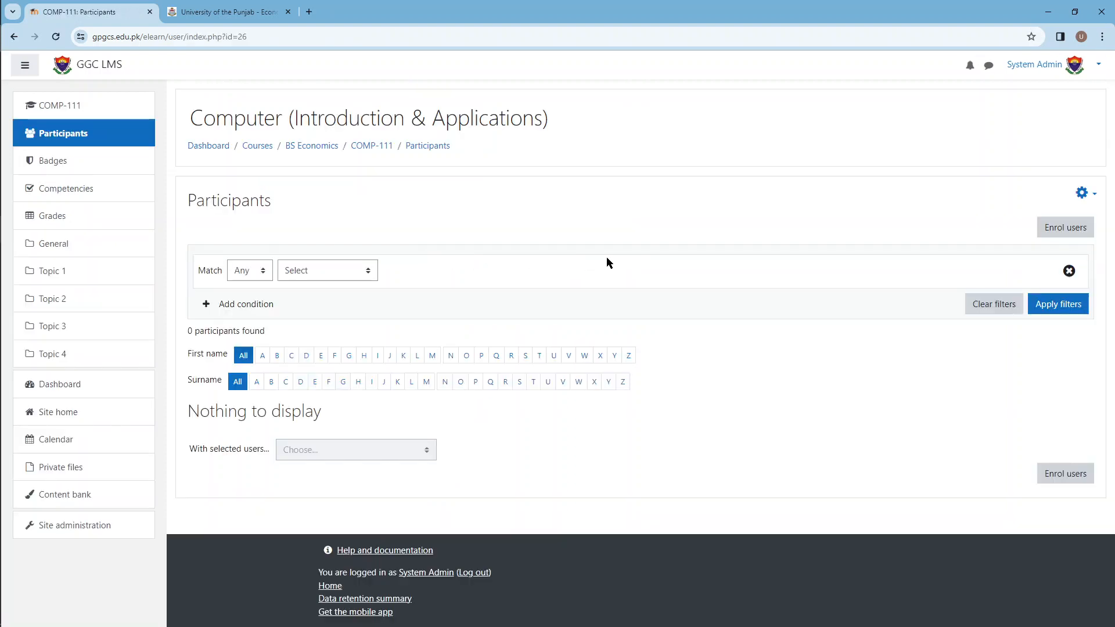
{"action": "left_click", "coordinate": [1063, 478]}
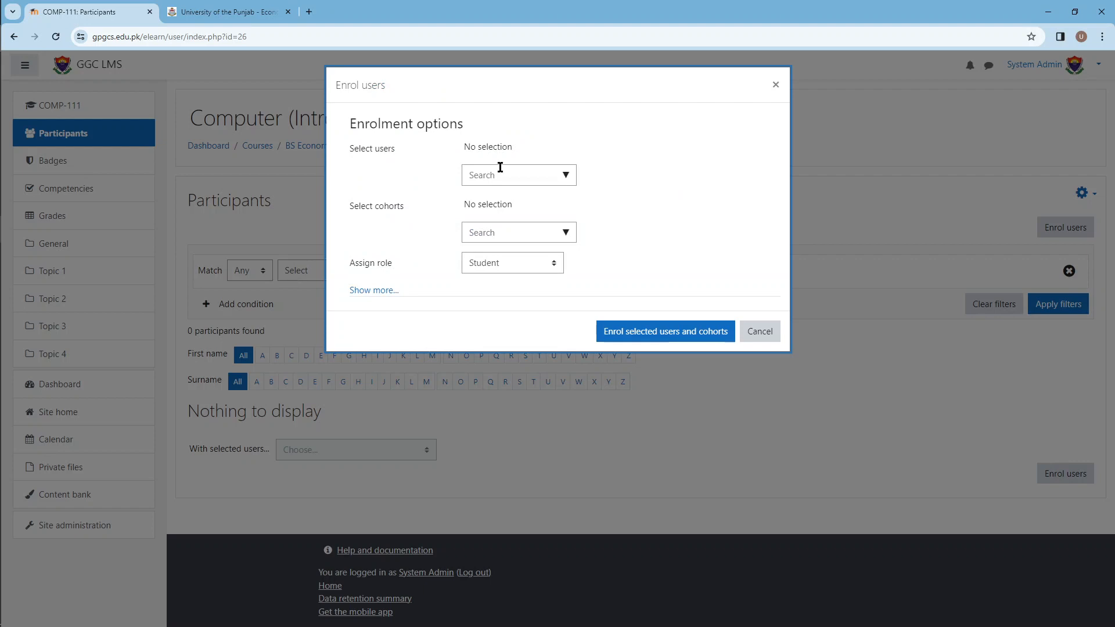
Step: Look up the Economics COMP-111 teacher in the Excel timetable and select that teacher's account in Moodle as the user to enrol
{"action": "left_click", "coordinate": [503, 173]}
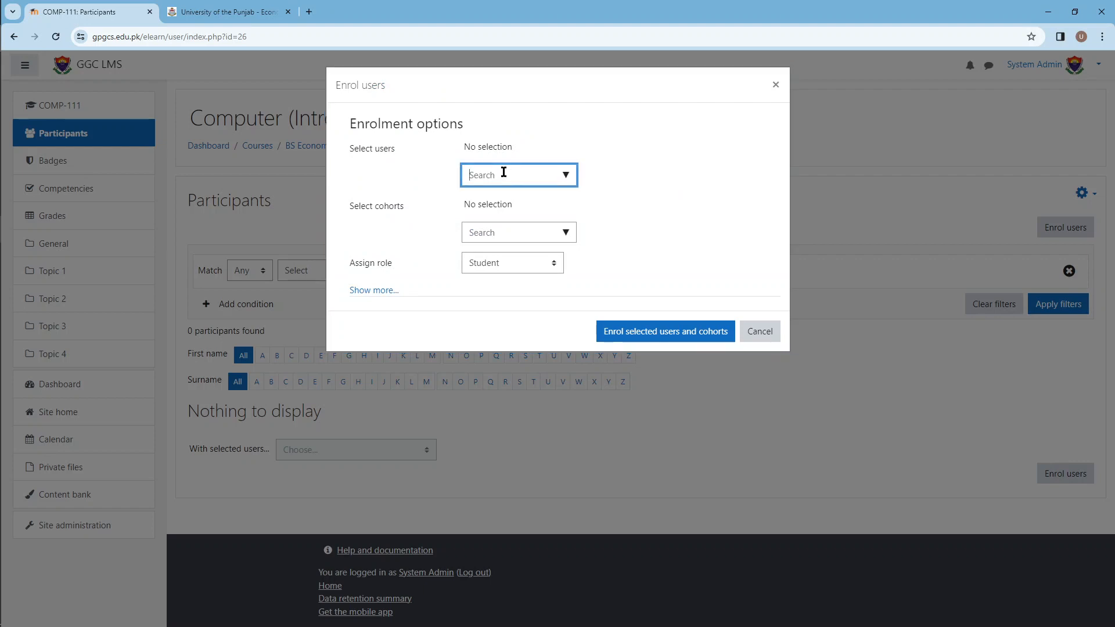
{"action": "key", "text": "alt+Tab"}
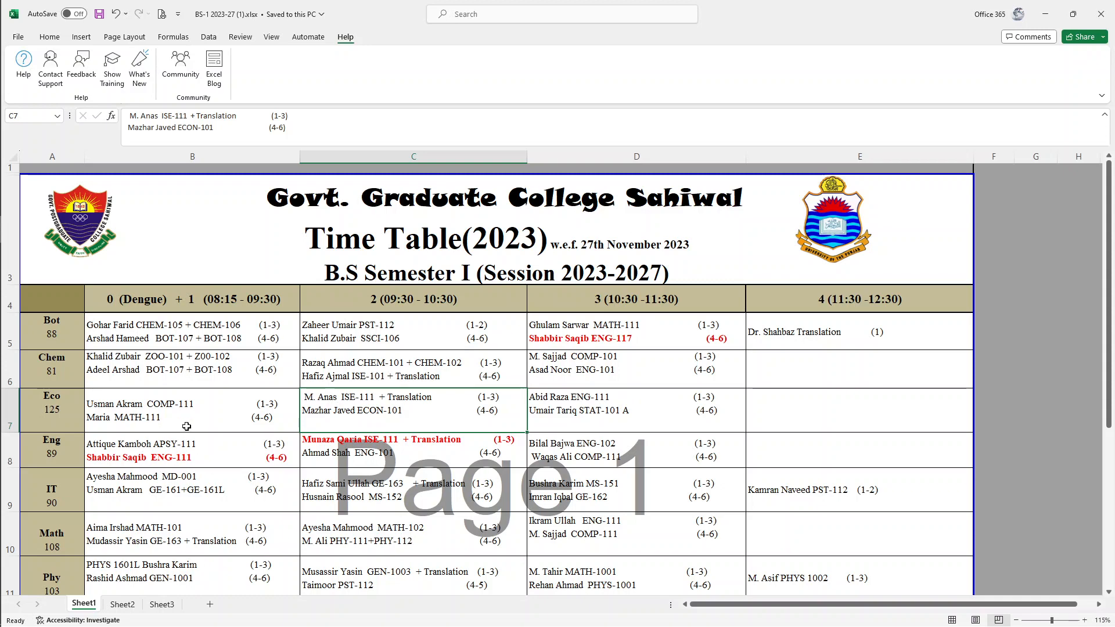
{"action": "key", "text": "alt+Tab"}
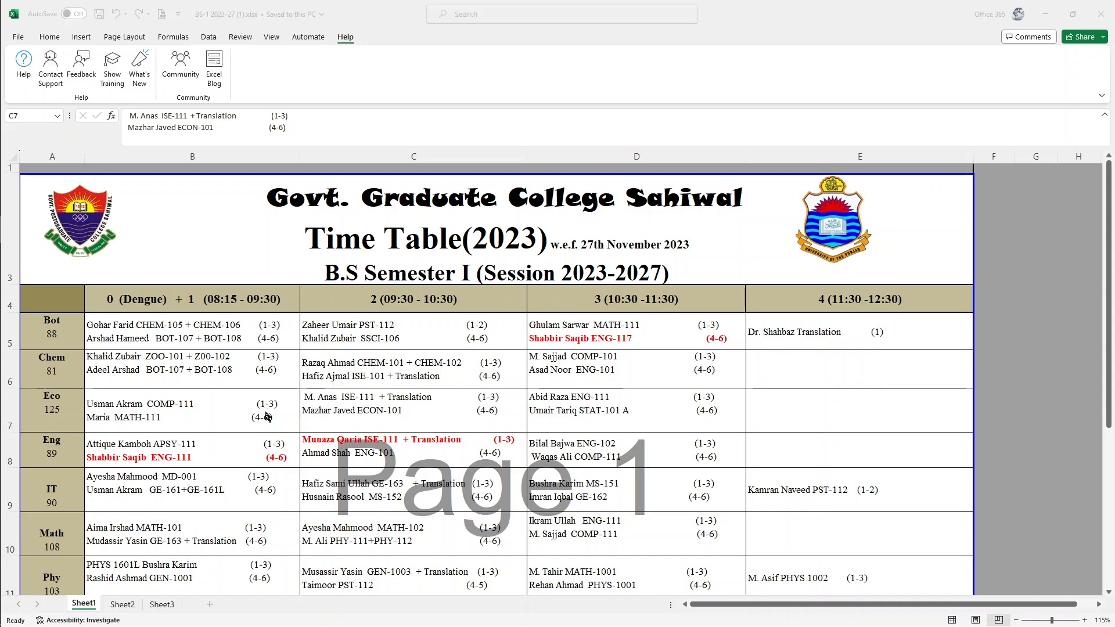
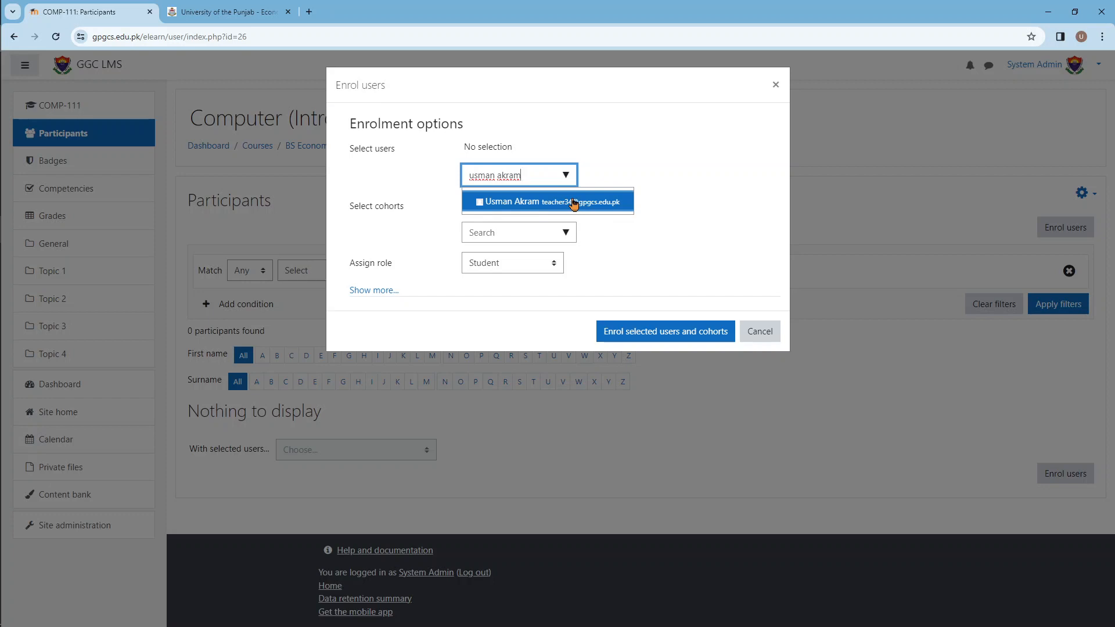
{"action": "left_click", "coordinate": [527, 204]}
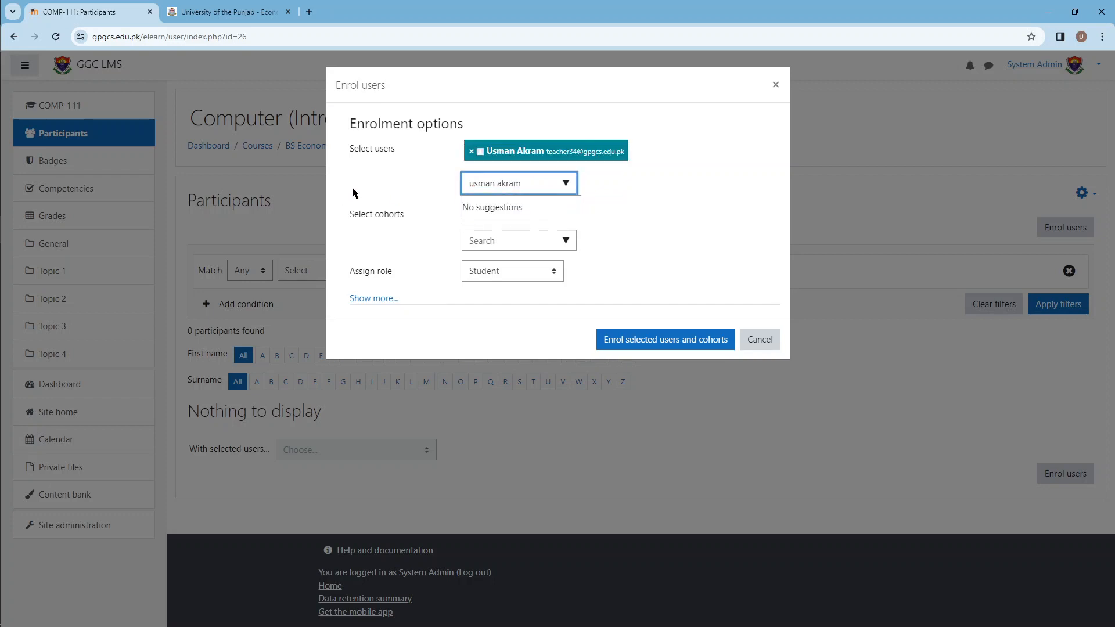
Step: Shorten the user search to the teacher's first name, check the other matching accounts, and close the suggestions
{"action": "key", "text": "BackSpace"}
{"action": "key", "text": "BackSpace"}
{"action": "key", "text": "BackSpace"}
{"action": "key", "text": "BackSpace"}
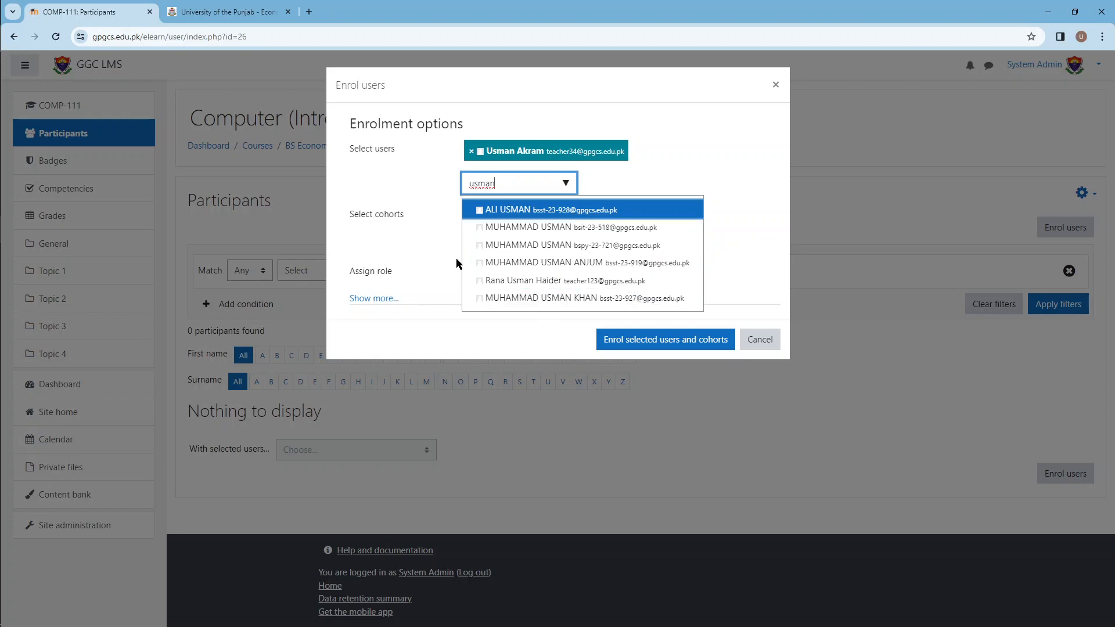
{"action": "left_click", "coordinate": [374, 170]}
{"action": "left_click", "coordinate": [396, 232]}
{"action": "key", "text": "Tab"}
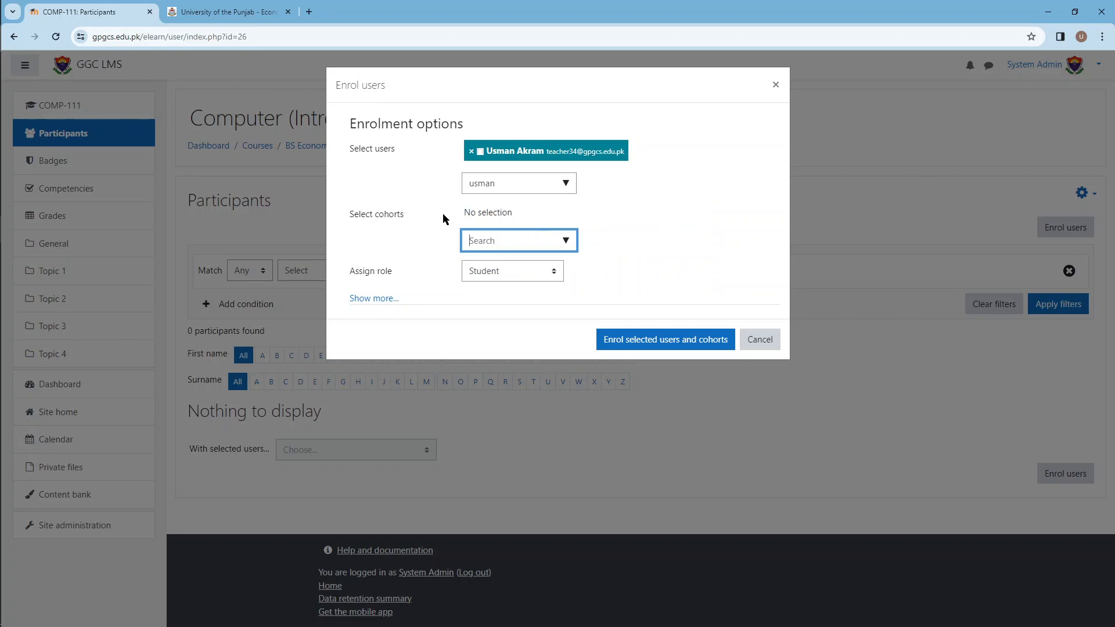
Step: Assign the Teacher role to the selected user and enrol them in COMP-111
{"action": "left_click", "coordinate": [515, 266]}
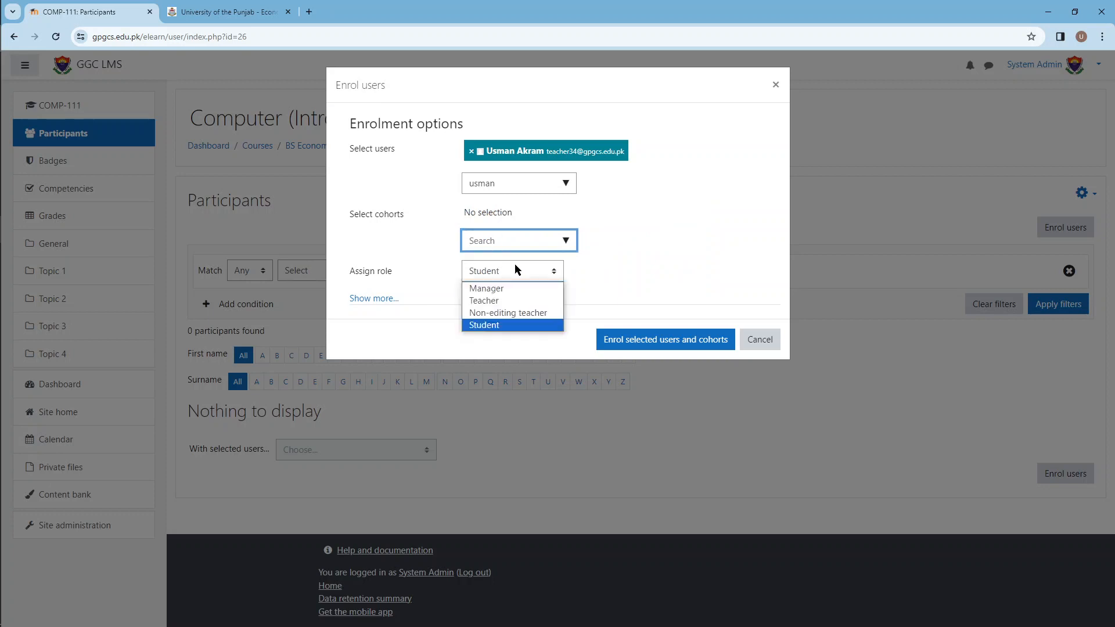
{"action": "left_click", "coordinate": [506, 305]}
{"action": "left_click", "coordinate": [382, 215]}
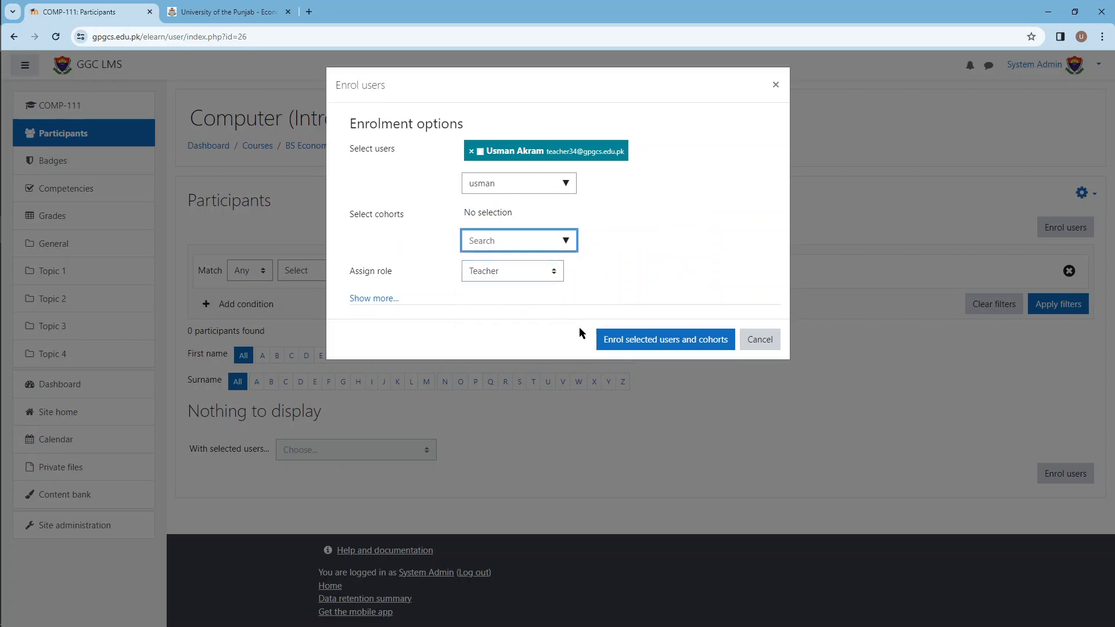
{"action": "left_click", "coordinate": [664, 343]}
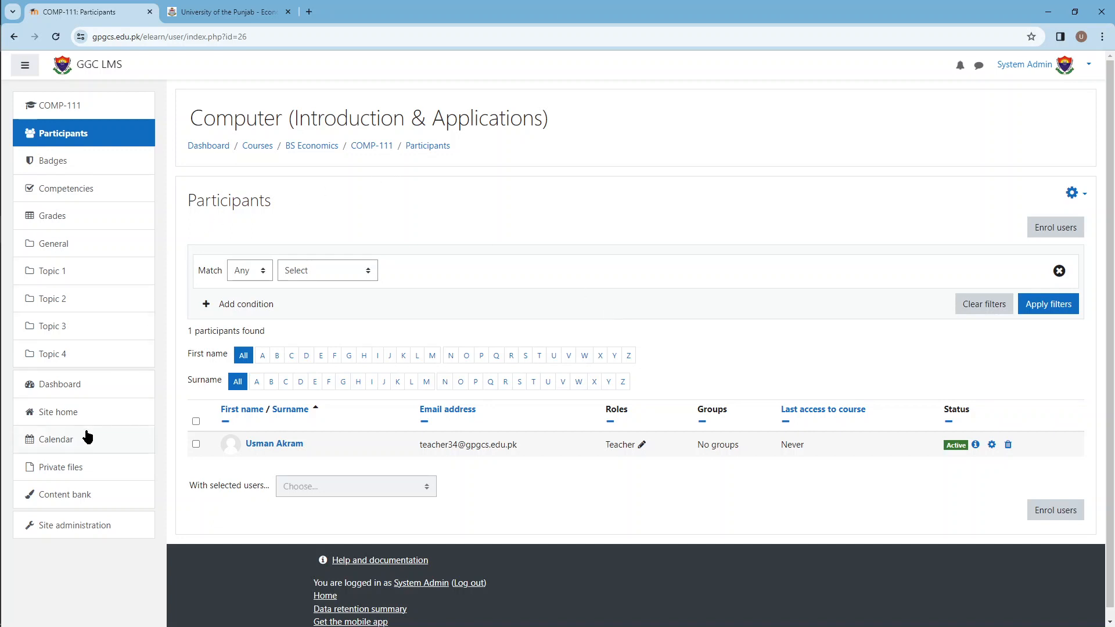
Step: Go back from the COMP-111 participants to the site's course and category management and show the BS Economics courses
{"action": "left_click", "coordinate": [70, 386]}
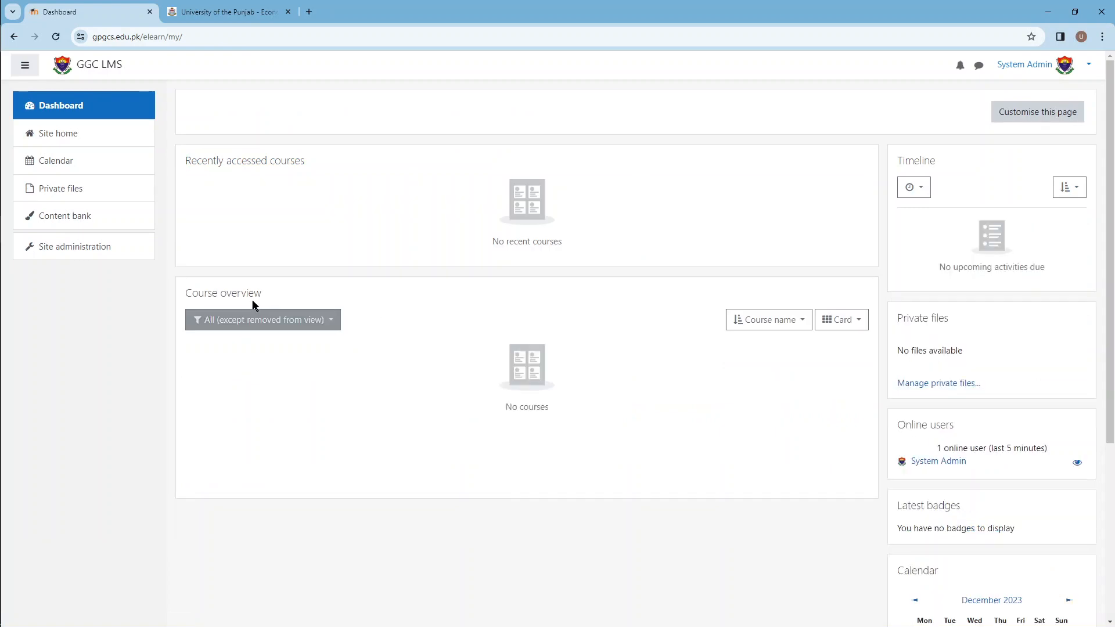
{"action": "left_click", "coordinate": [88, 260]}
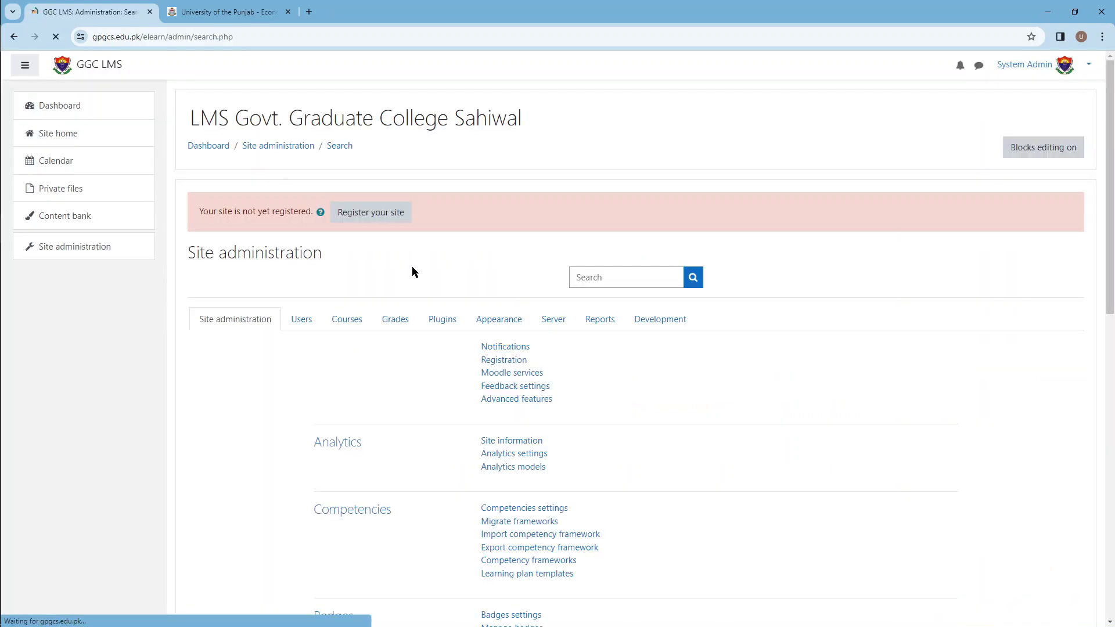
{"action": "left_click", "coordinate": [346, 321]}
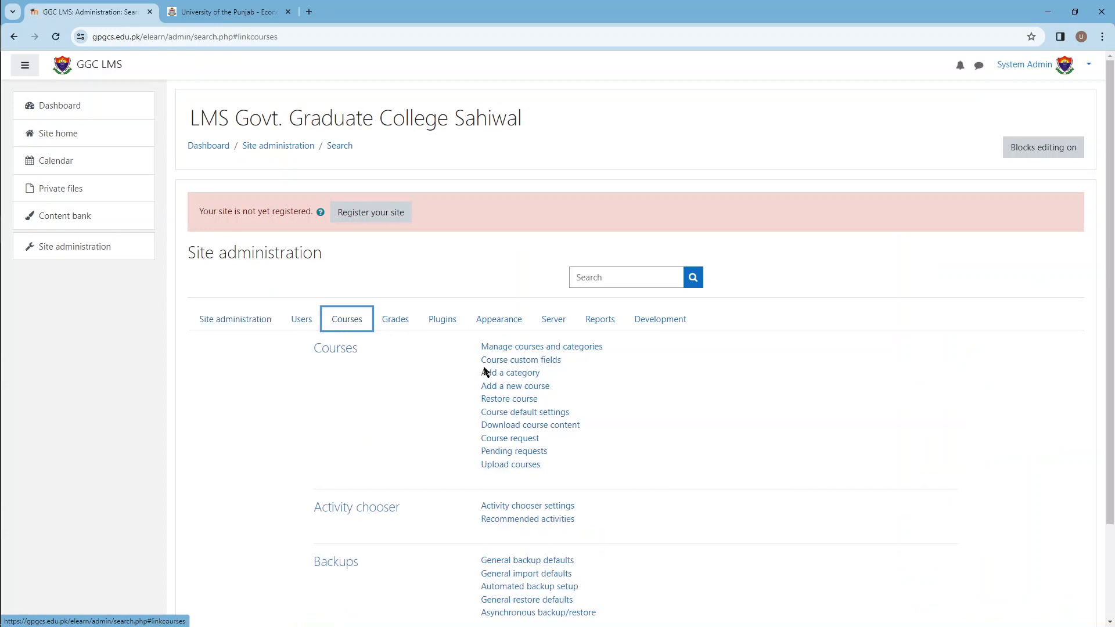
{"action": "left_click", "coordinate": [524, 348]}
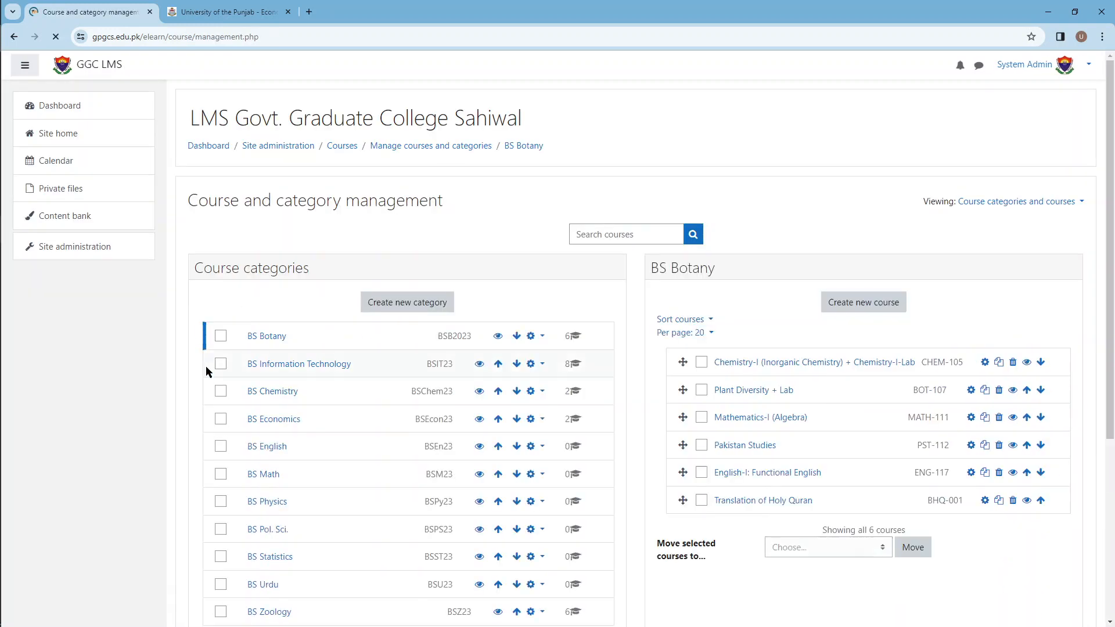
{"action": "left_click", "coordinate": [280, 420]}
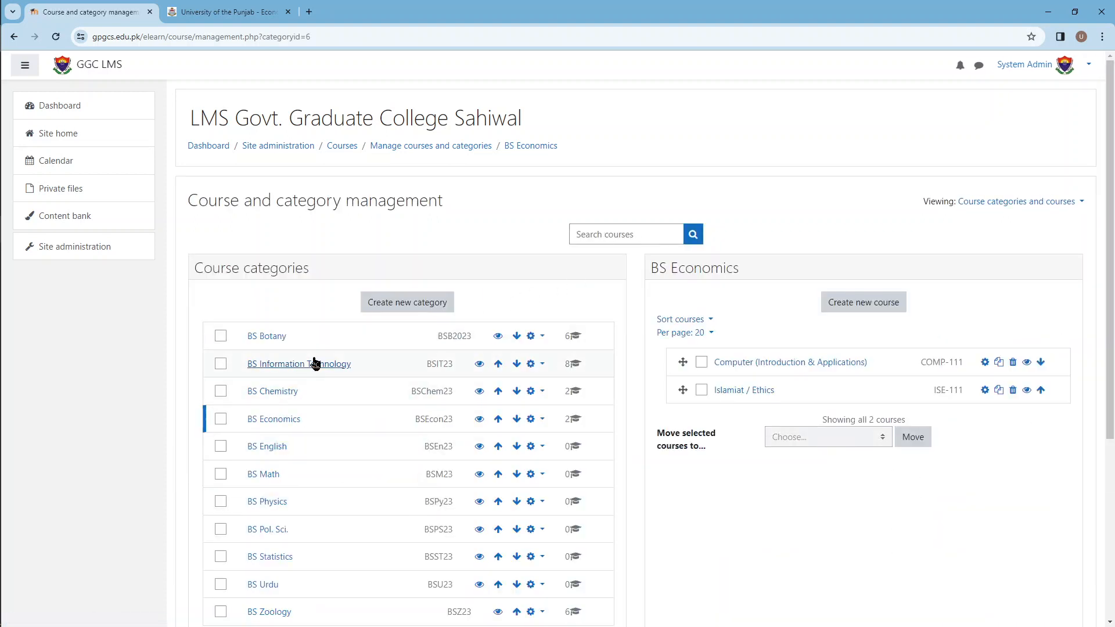
{"action": "scroll", "coordinate": [288, 581], "scroll_direction": "down", "scroll_amount": 2}
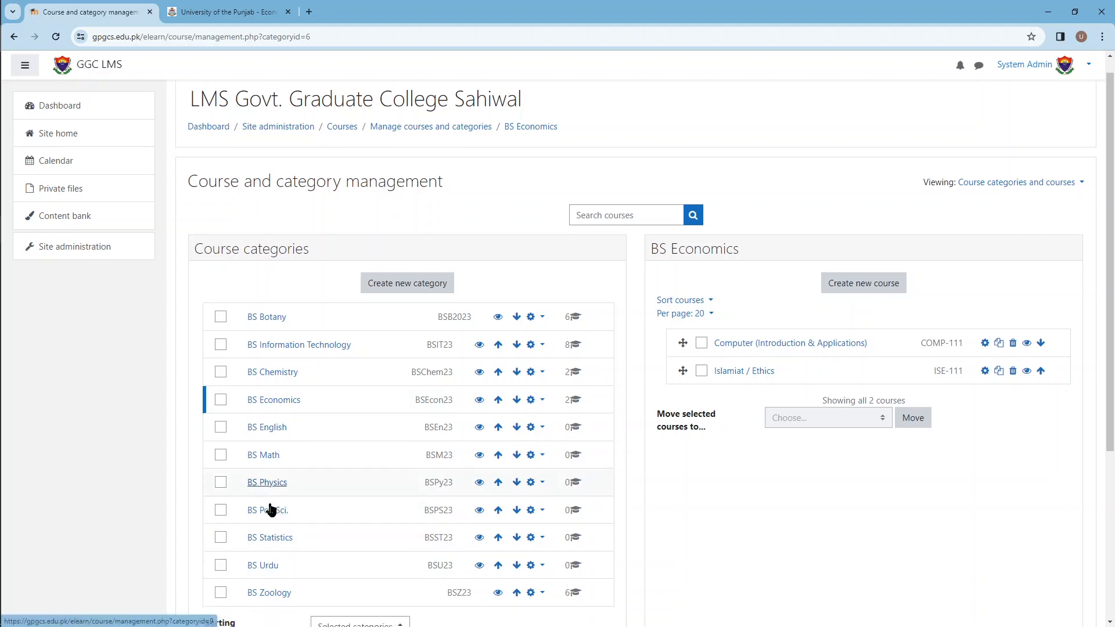